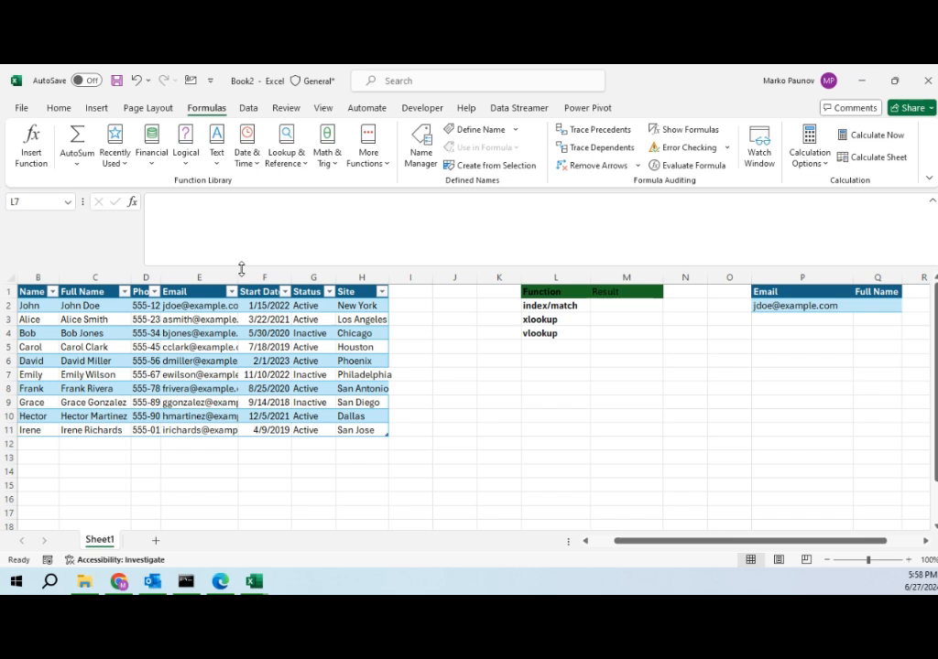
Step: Examine the lookup function labels and each column header of the employee table
left_click(542, 320)
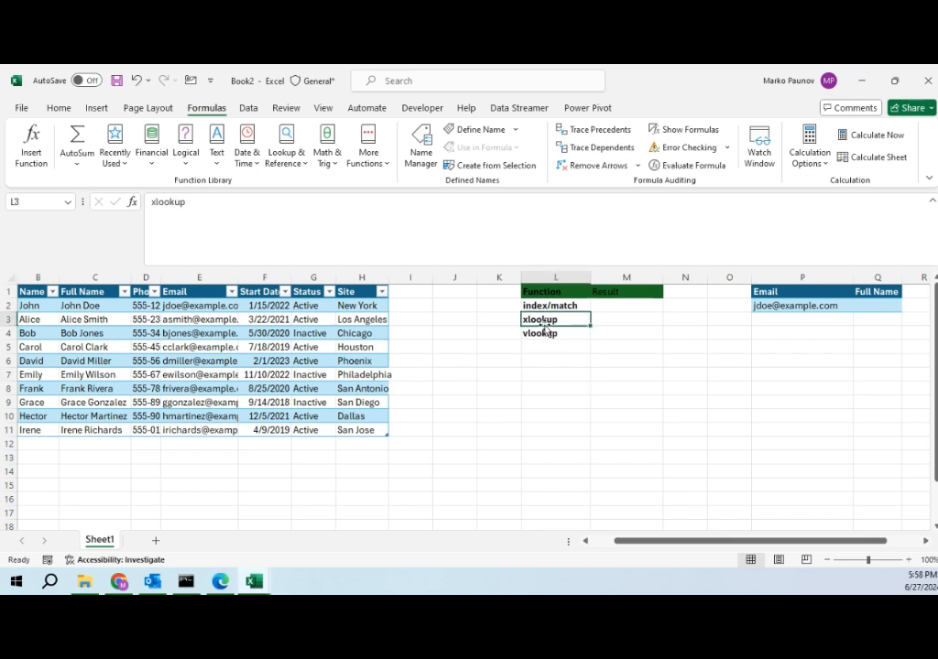
left_click(541, 332)
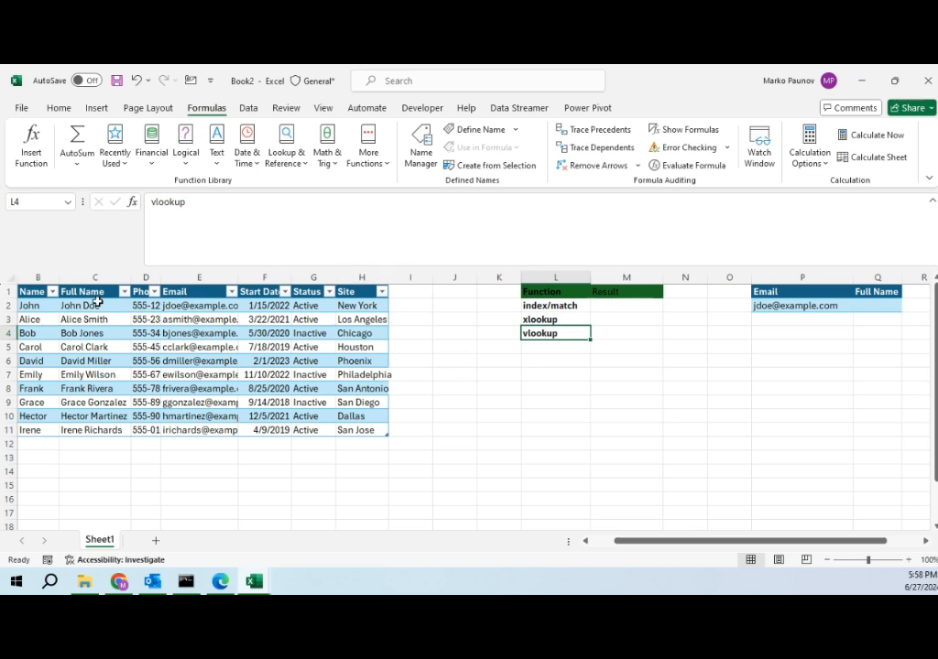
left_click_drag(114, 470, 28, 470)
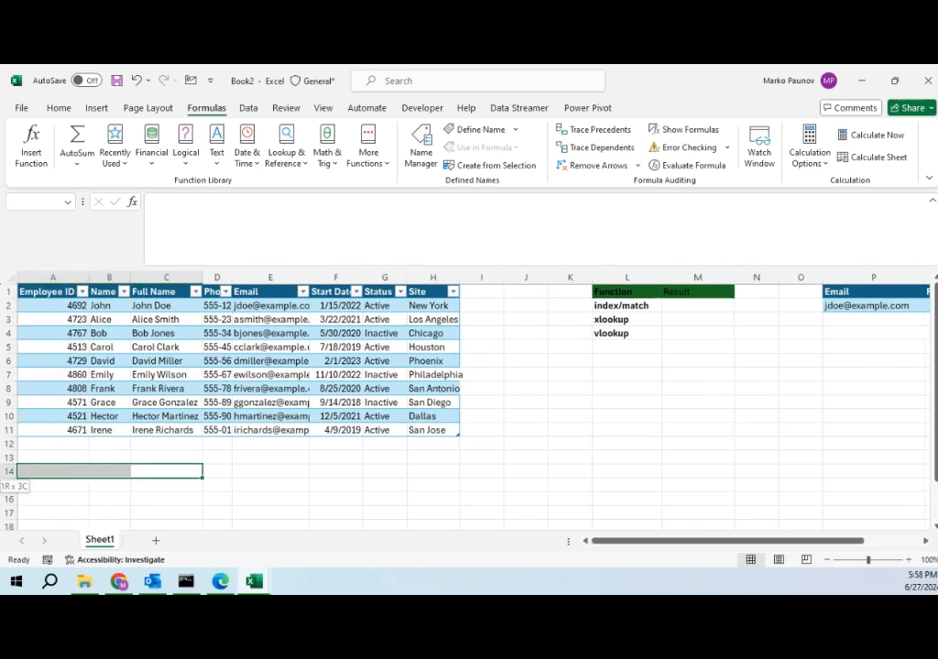
left_click(62, 300)
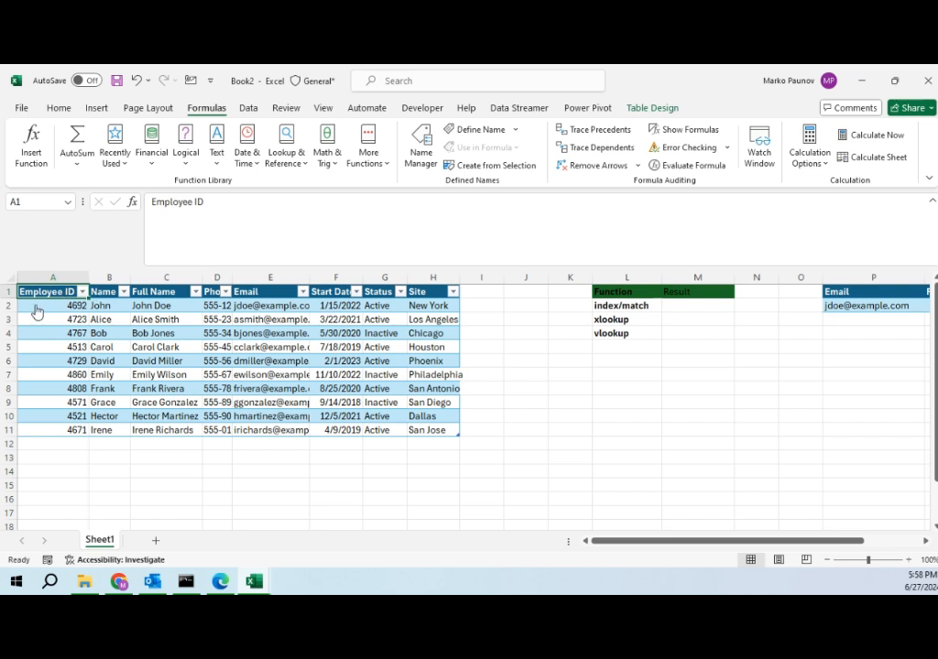
left_click(104, 292)
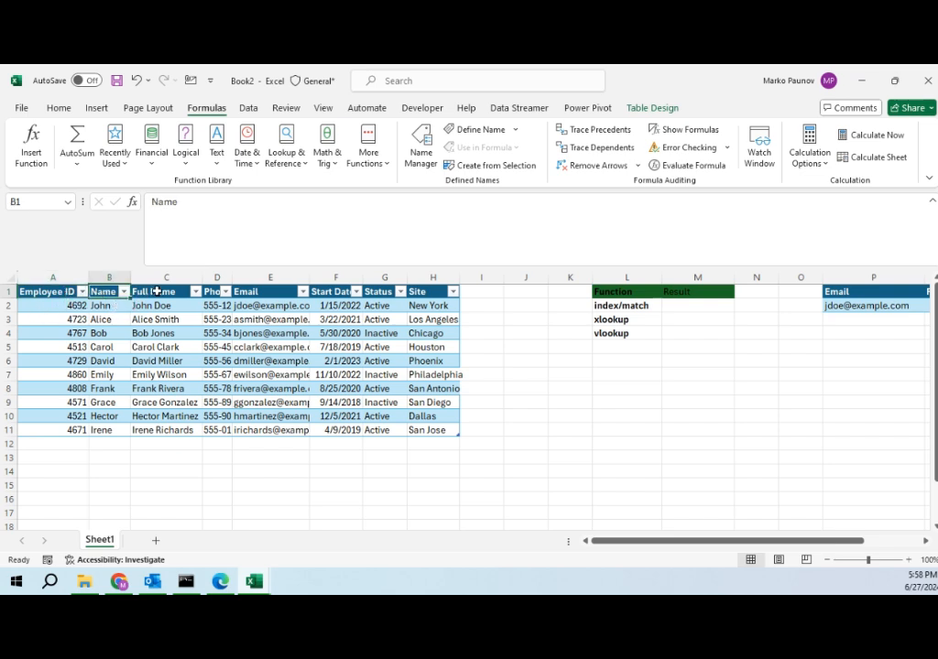
left_click(139, 291)
left_click(212, 292)
left_click(245, 293)
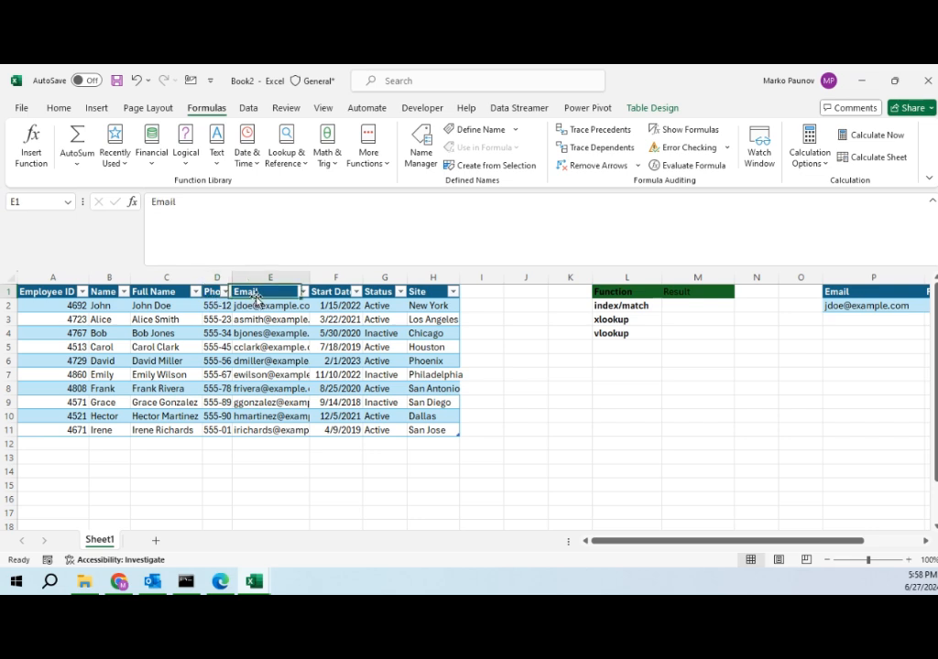
left_click(331, 293)
left_click(378, 292)
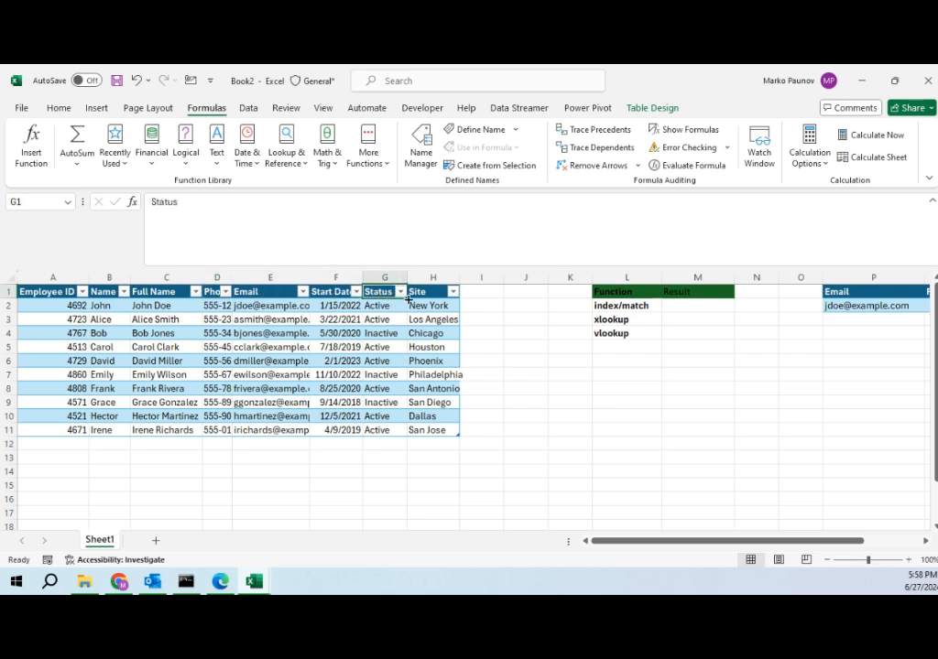
left_click(425, 295)
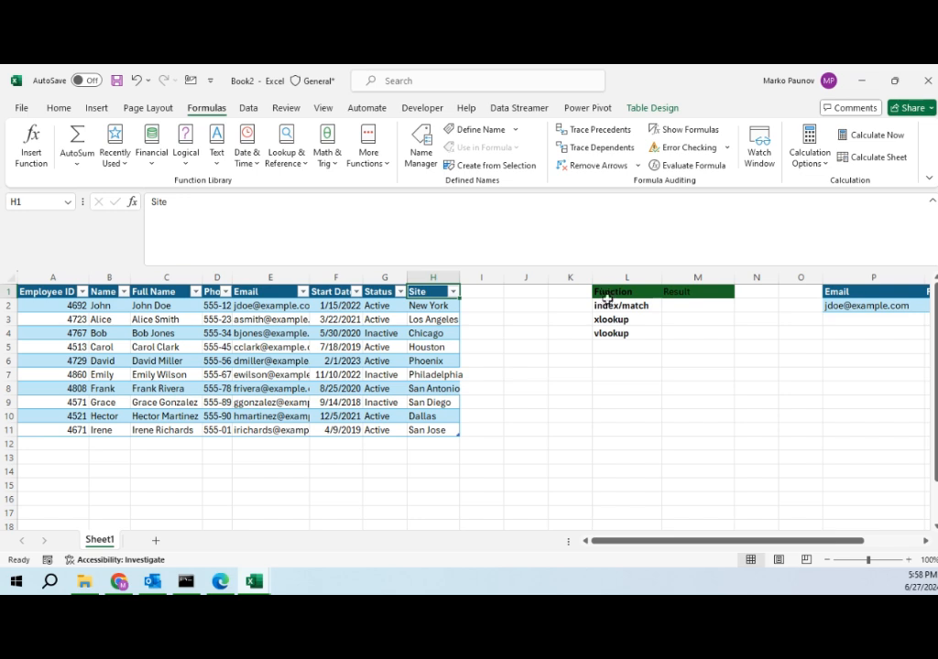
Step: Inspect the function labels, the result cell and the email lookup and Full Name cells
left_click_drag(608, 306, 607, 333)
left_click(690, 310)
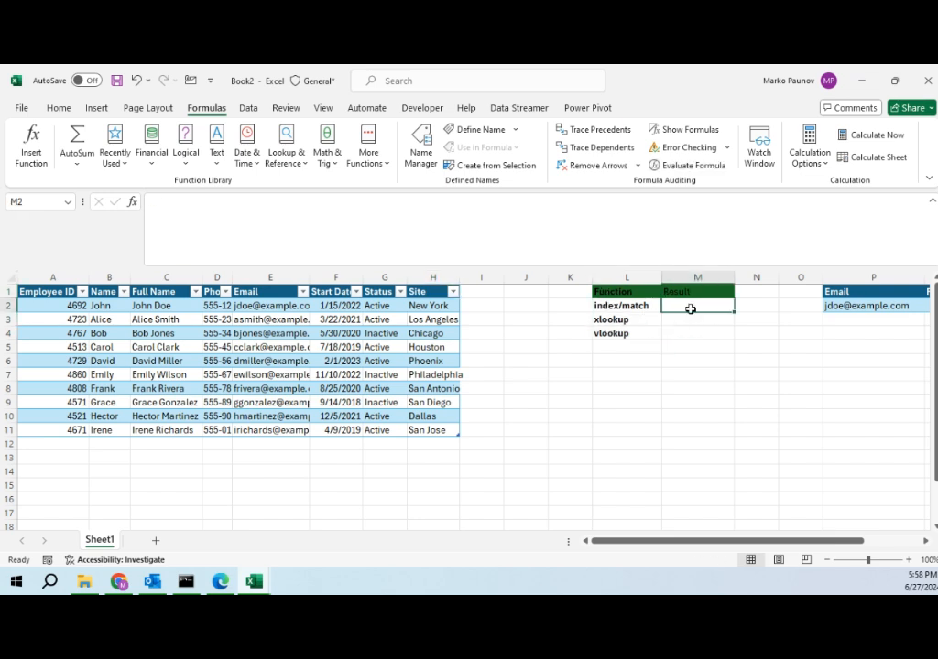
left_click_drag(648, 546, 671, 548)
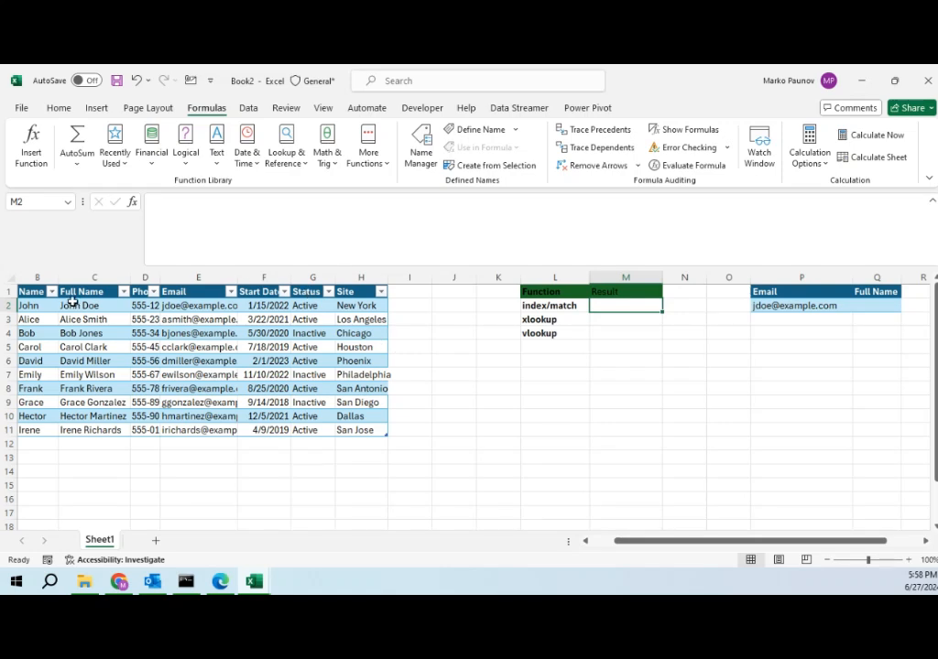
key("Right")
key("Right")
key("Right")
key("Right")
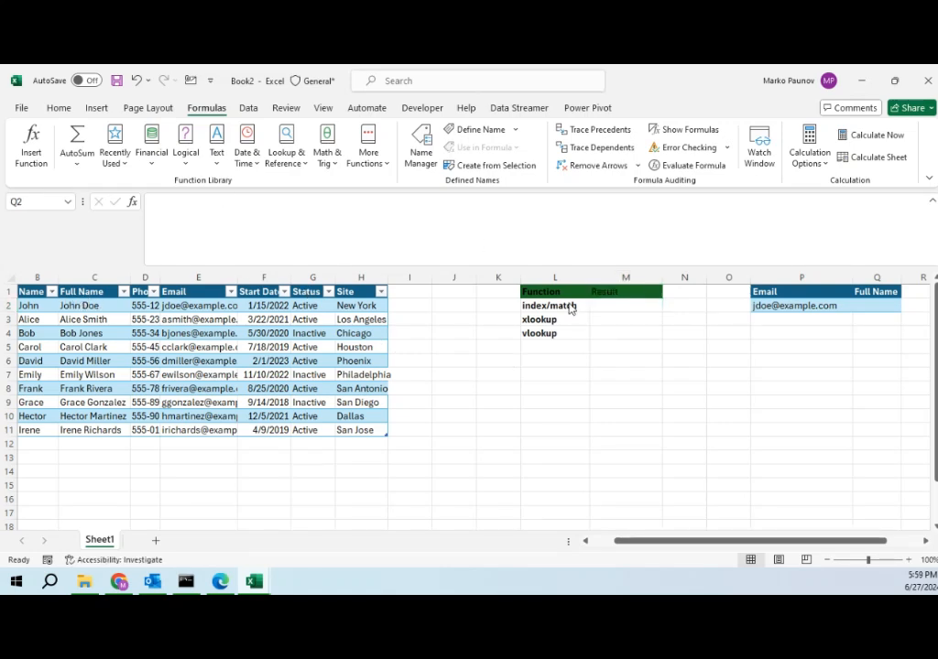
Step: In the index/match result cell, start an INDEX formula using Table1 as the array
left_click(612, 305)
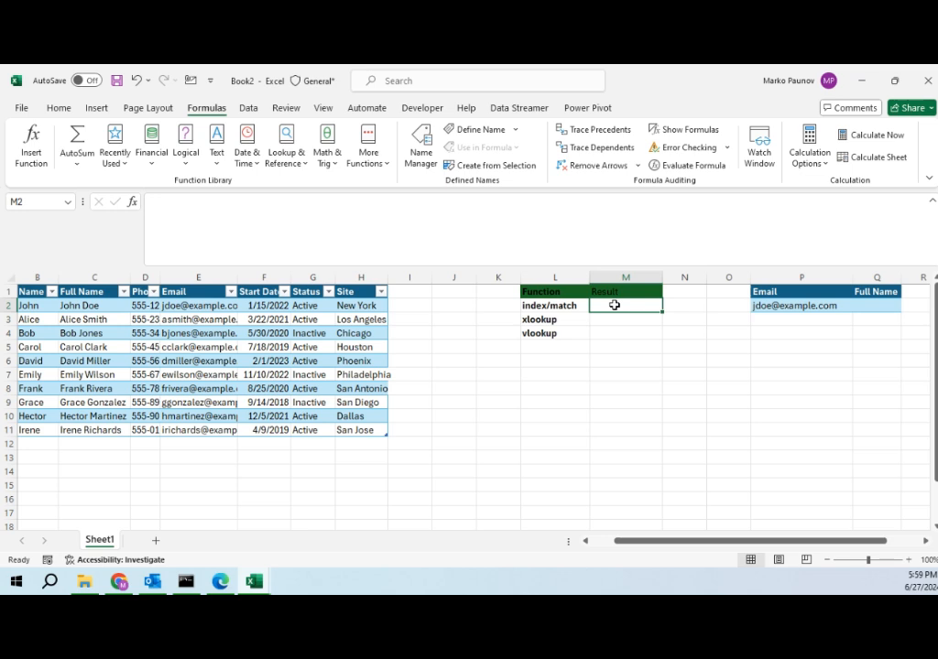
type("=")
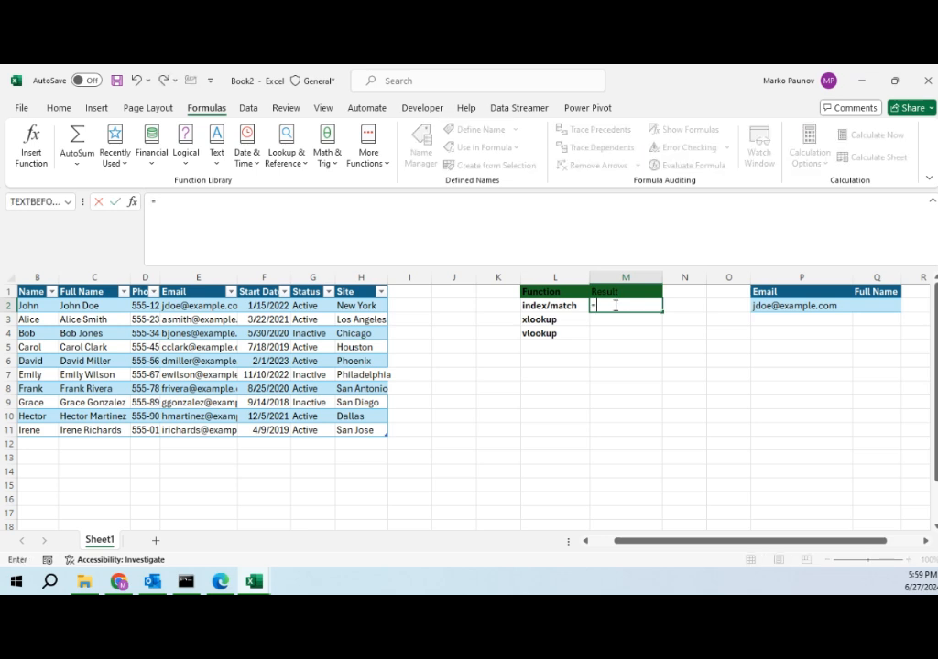
type("ind")
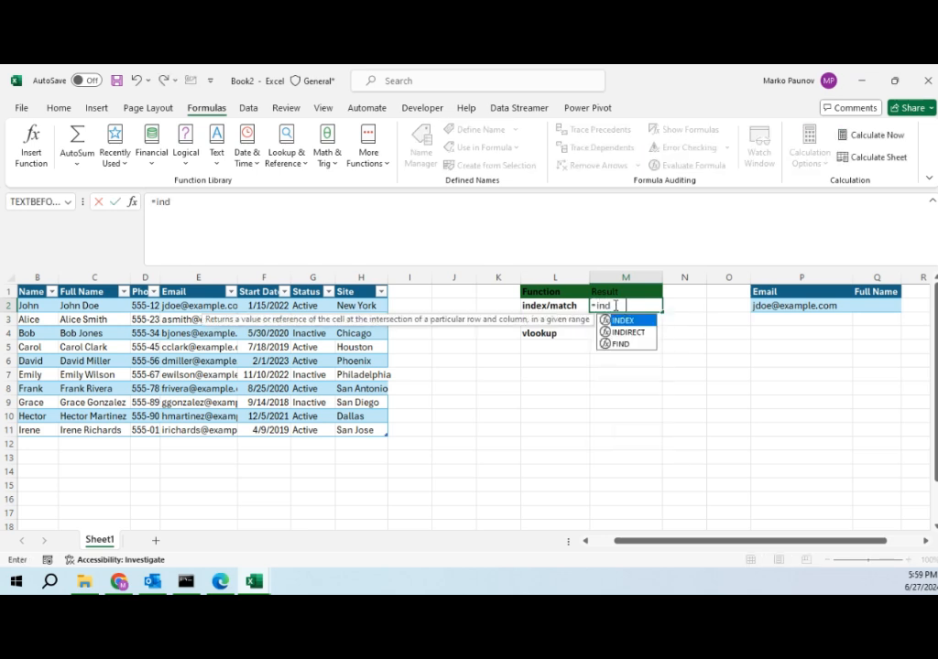
key("Tab")
scroll(37, 238, "left", 1)
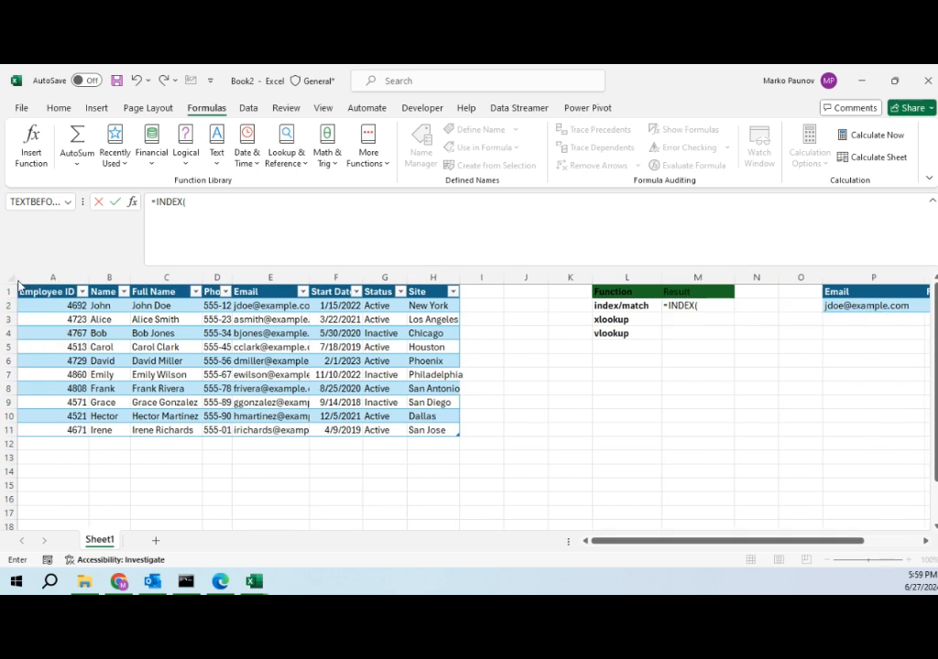
left_click(211, 204)
type("ta")
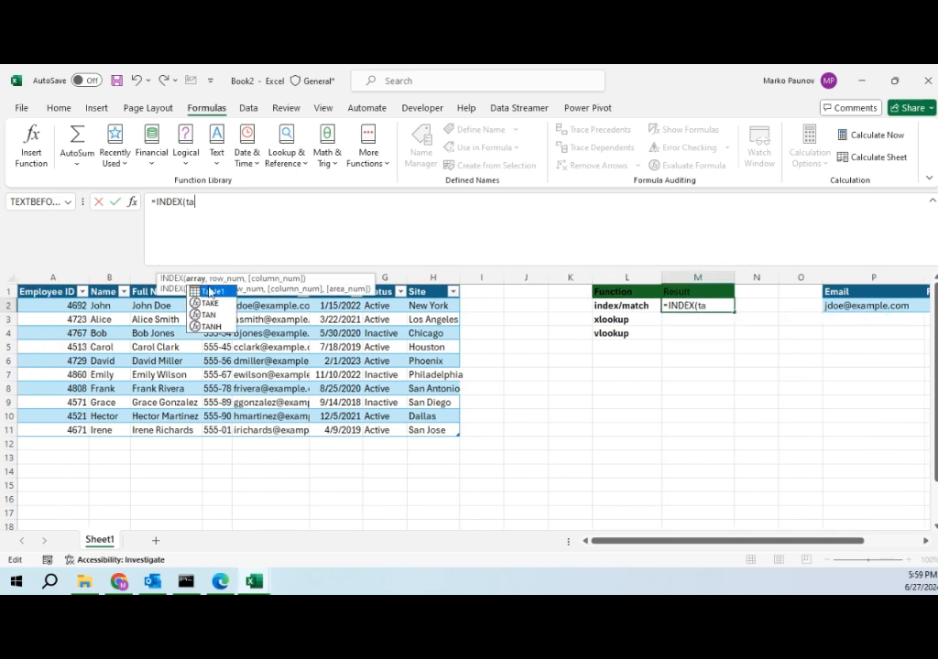
key("Tab")
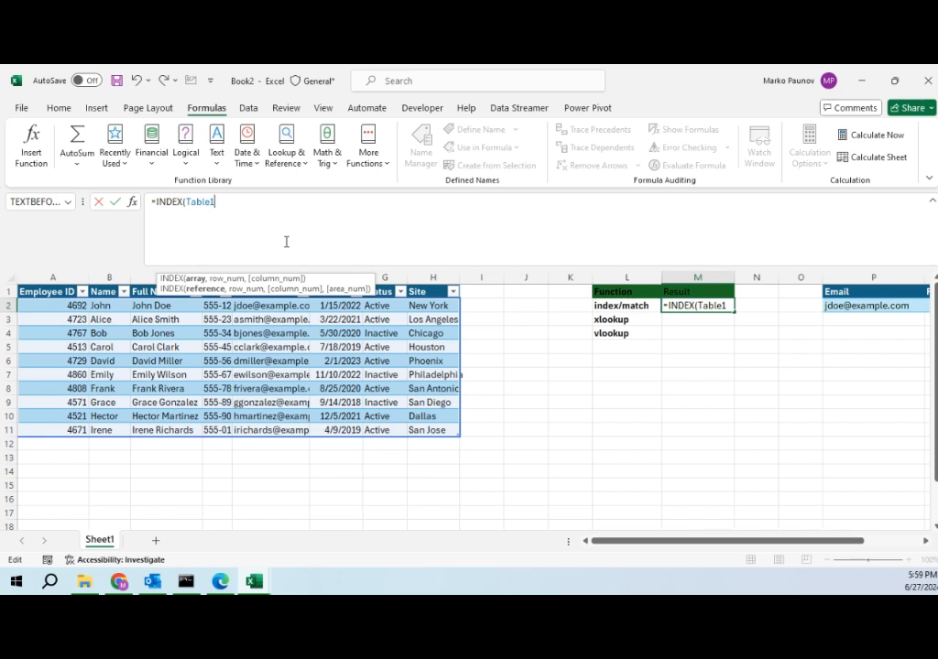
type(",")
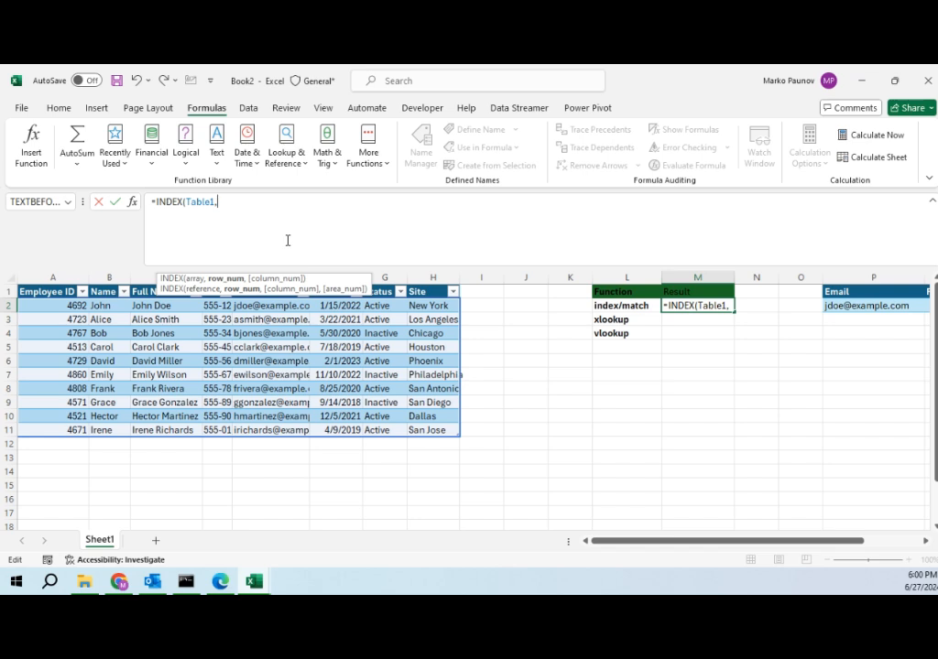
Step: Add a nested MATCH function with the email cell P2 as its lookup value
type("ma")
key("Down")
key("Down")
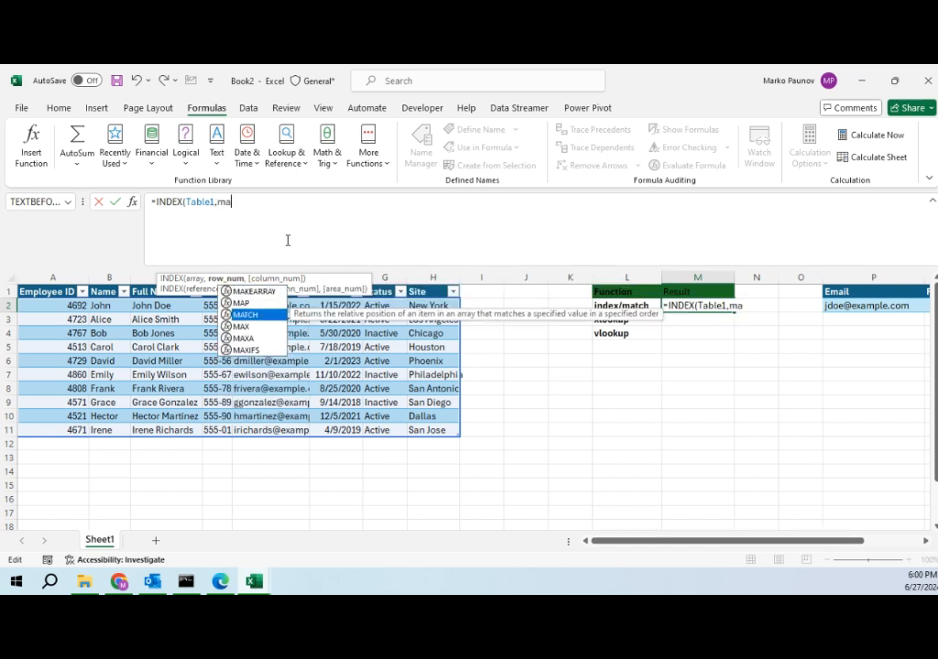
key("Tab")
left_click_drag(624, 546, 707, 541)
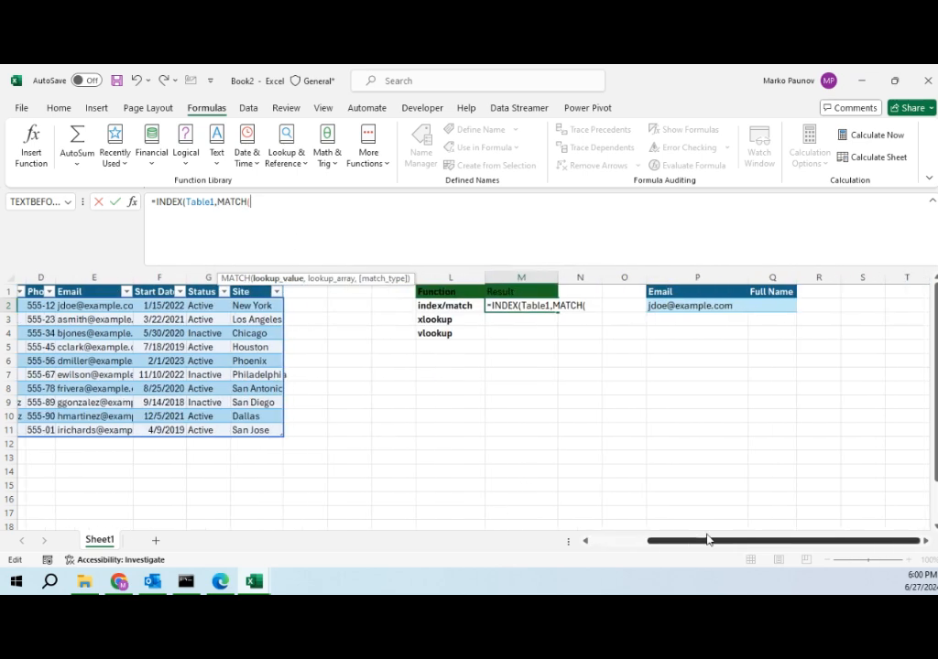
left_click(671, 308)
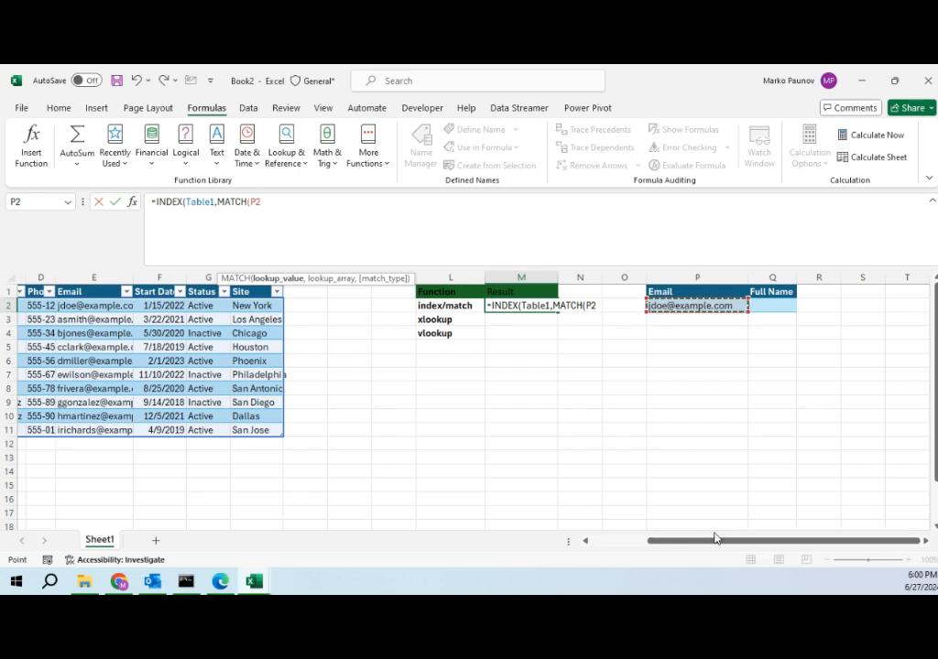
left_click_drag(707, 543, 613, 543)
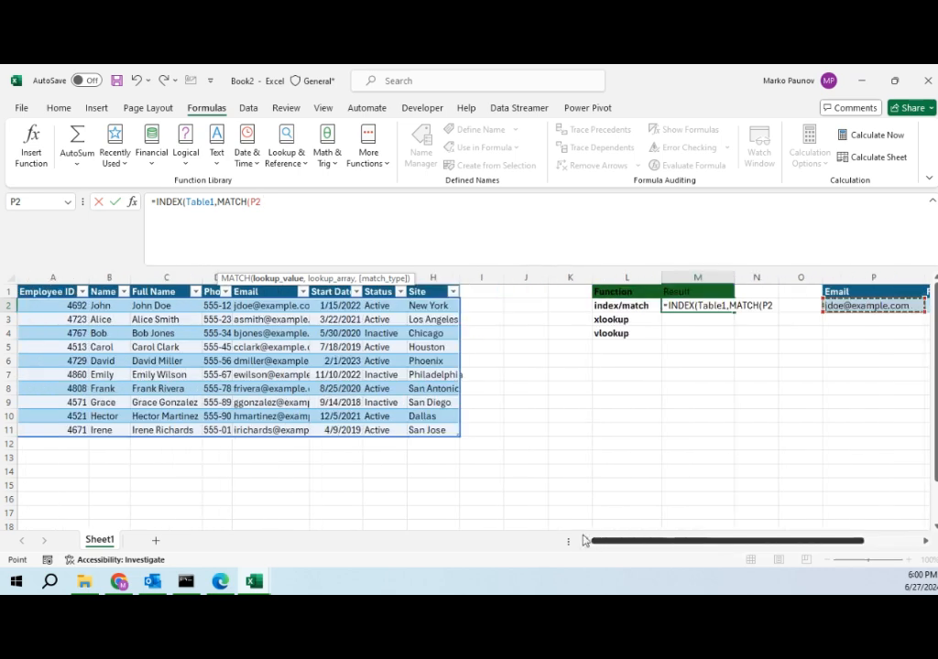
left_click(395, 227)
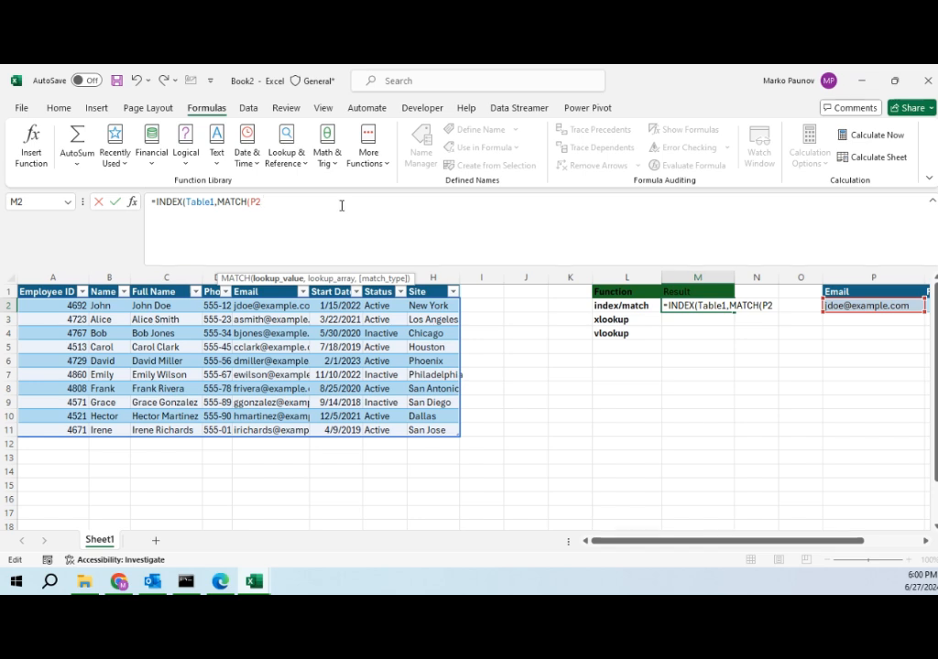
Step: Set the MATCH lookup array to Table1[Email] with match type 0 and close it
type(",")
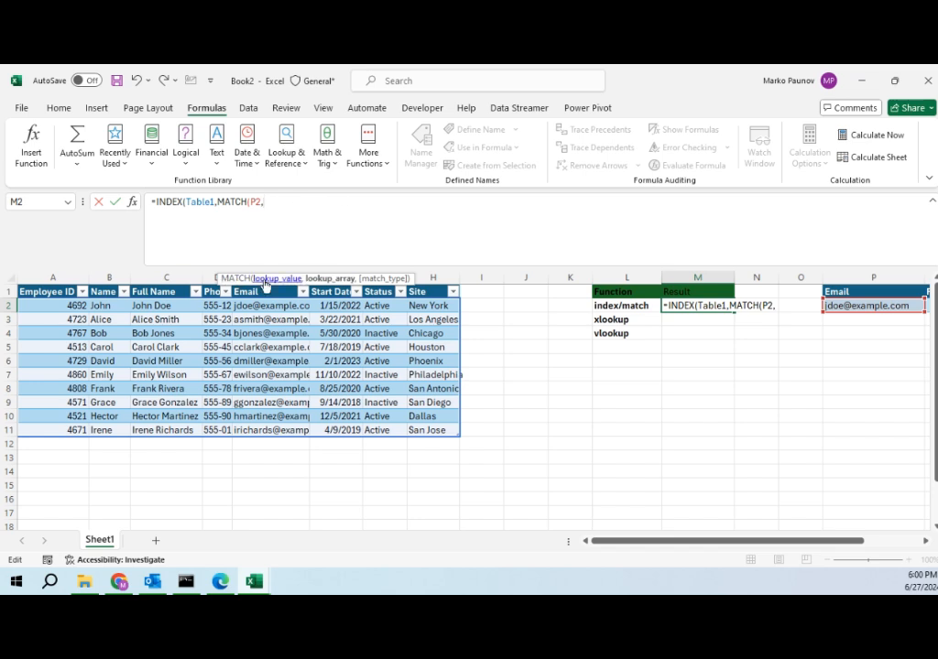
left_click(260, 284)
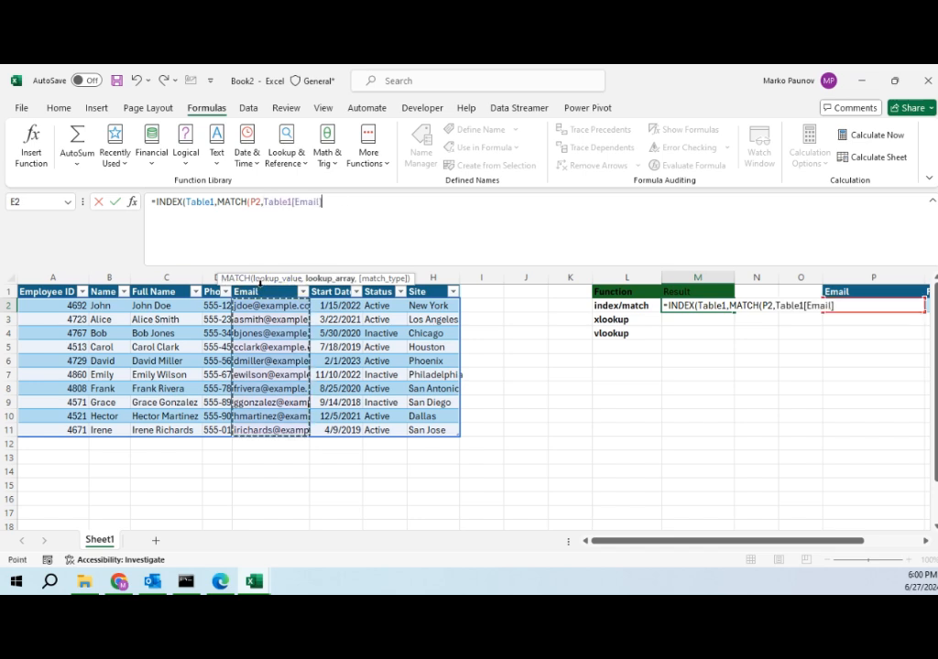
type(",")
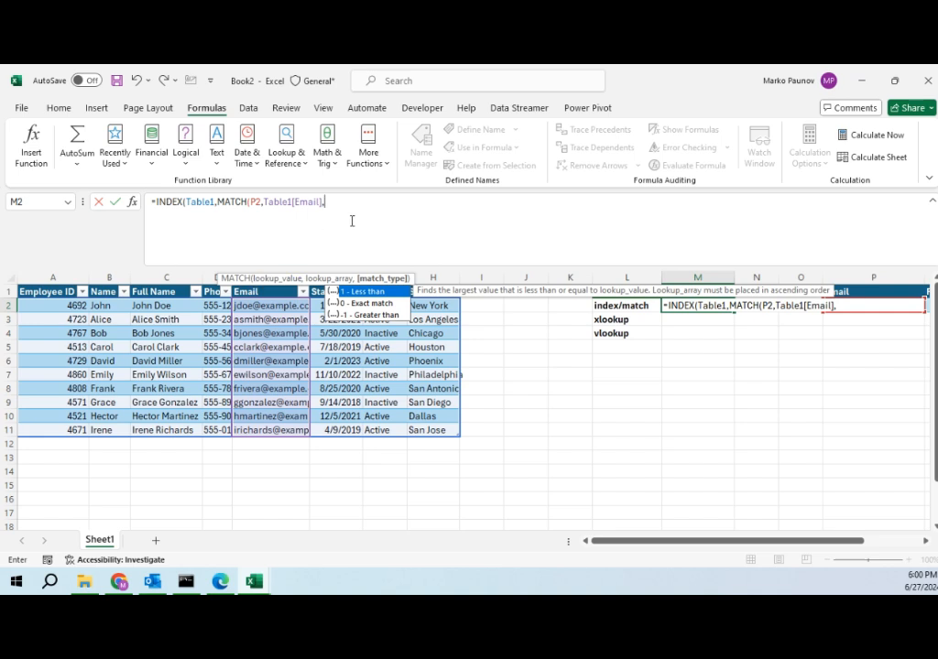
type("0")
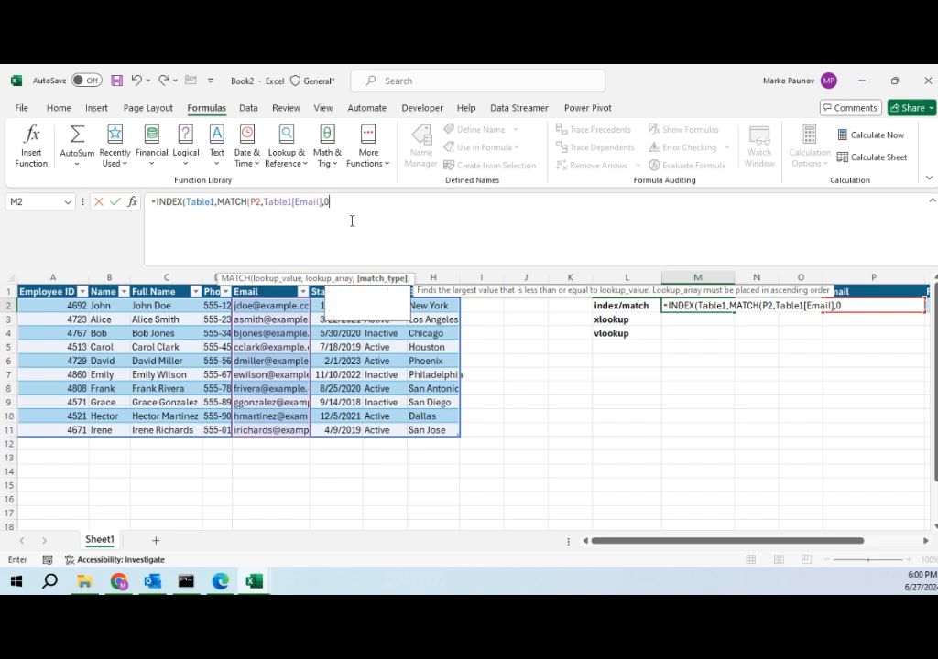
type(")")
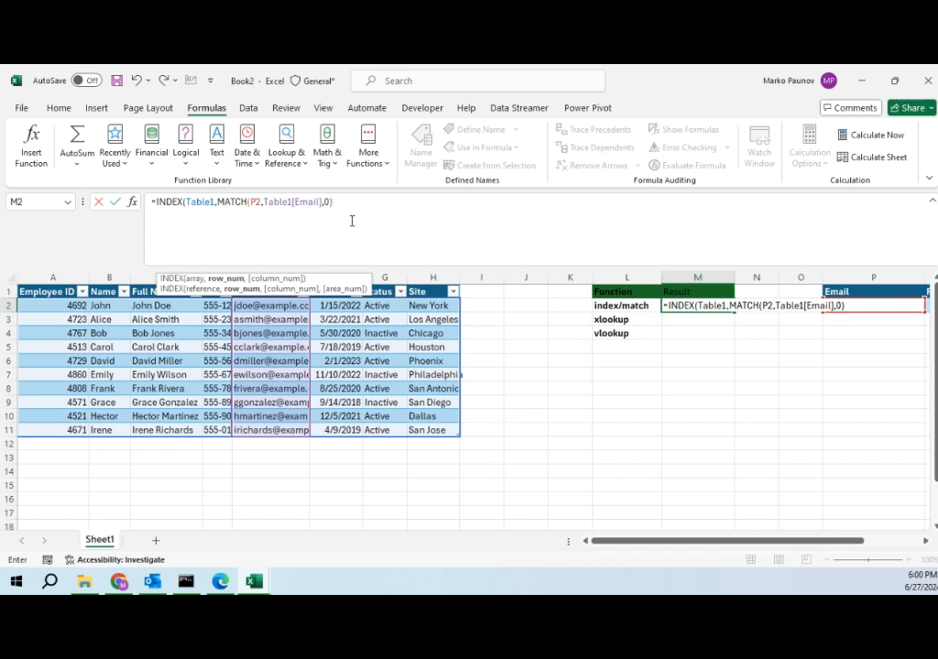
Step: Set the INDEX column number to 3 and complete the formula
type(",")
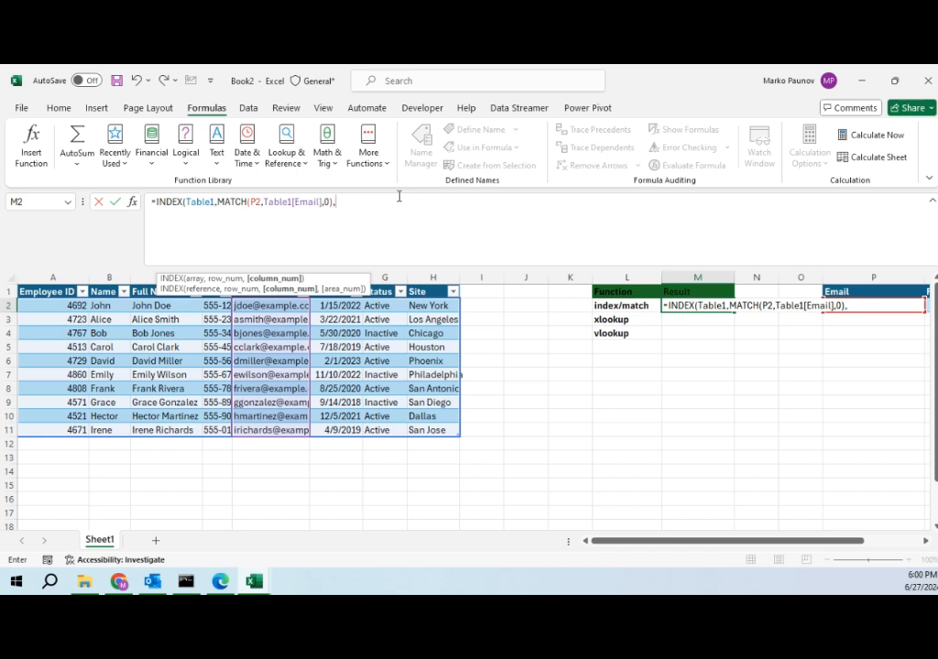
type("3")
key("Return")
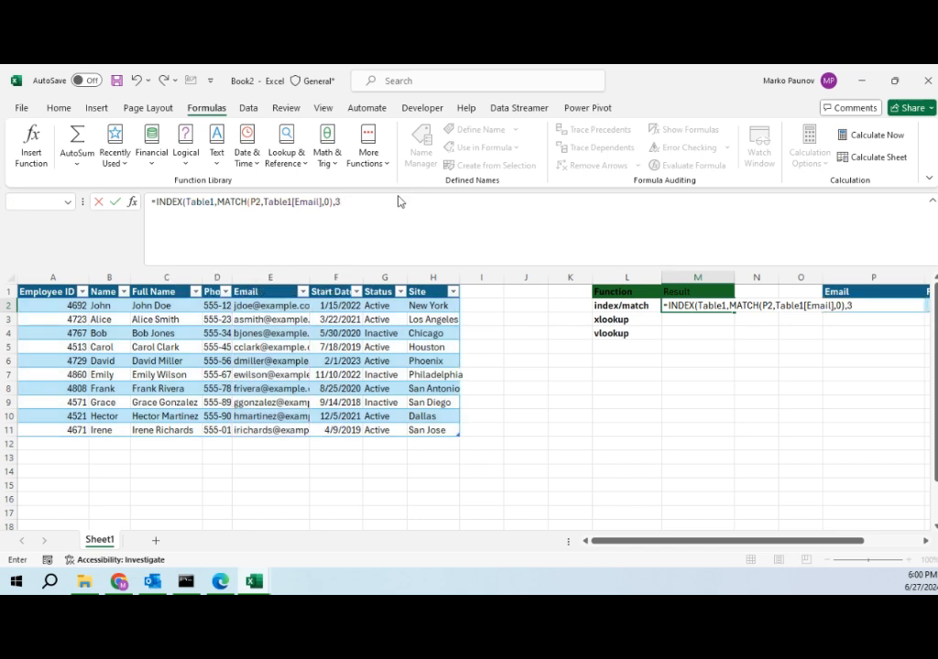
left_click(449, 374)
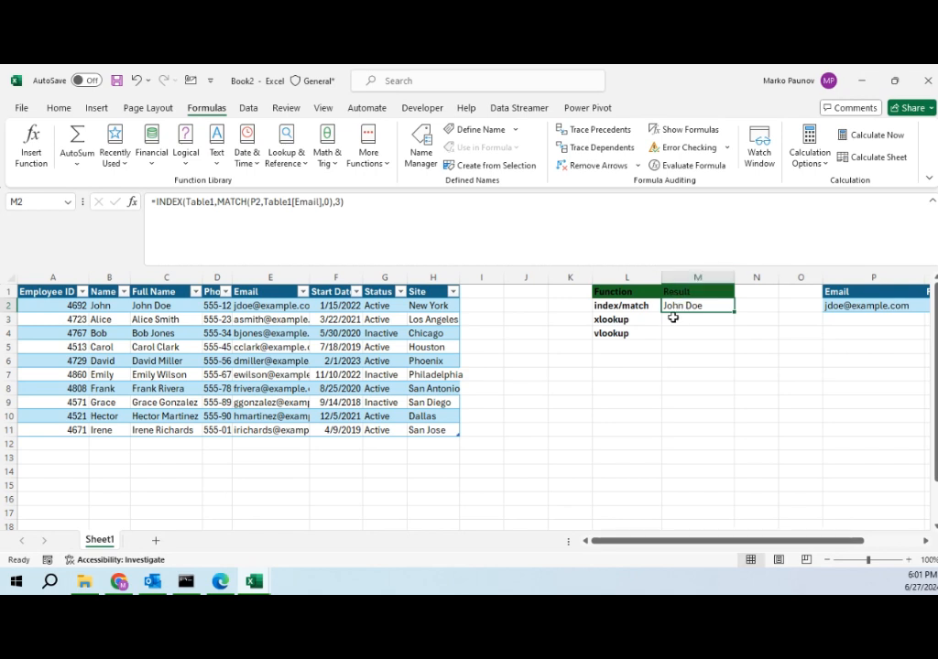
Step: In the xlookup result cell, start an XLOOKUP formula using the email cell P2 as the lookup value
left_click(691, 318)
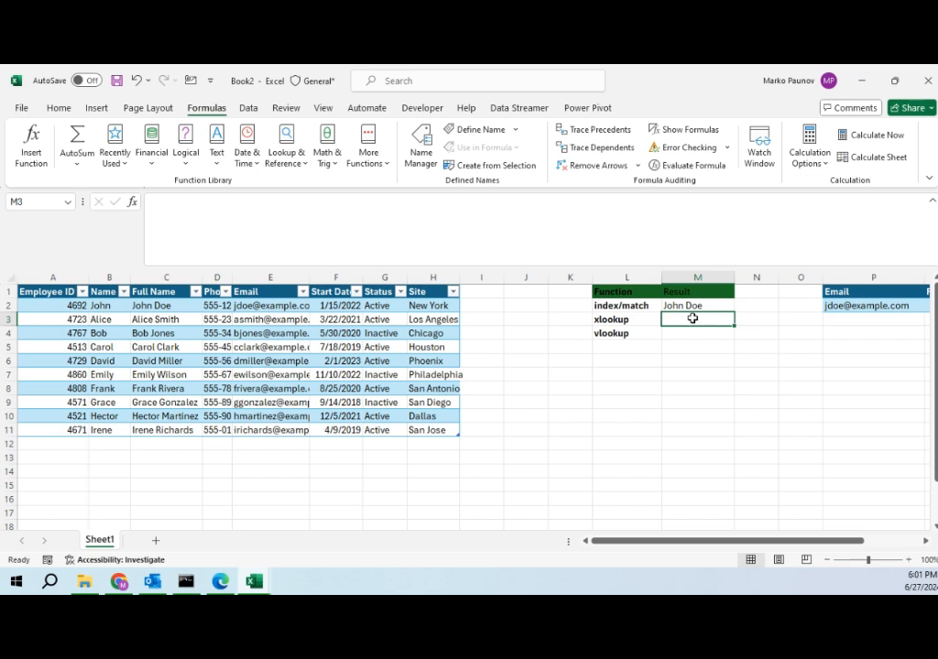
type("=x")
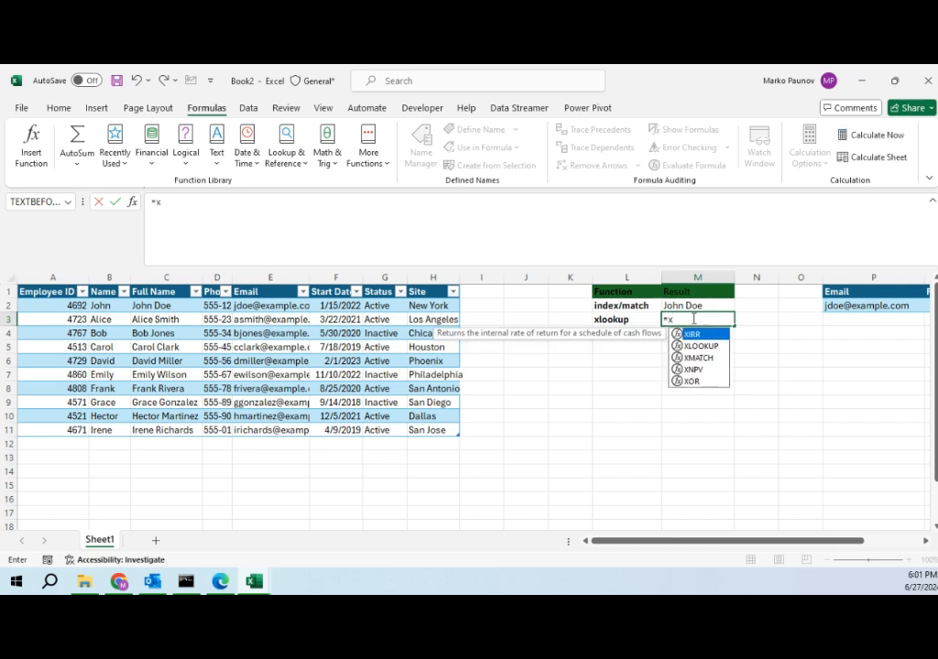
key("Down")
key("Tab")
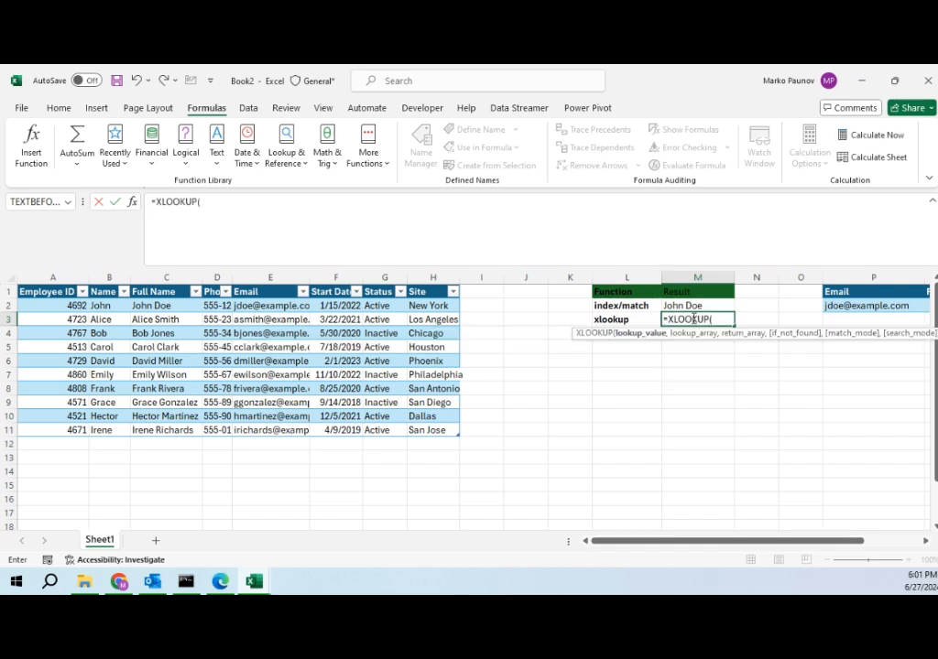
left_click(852, 307)
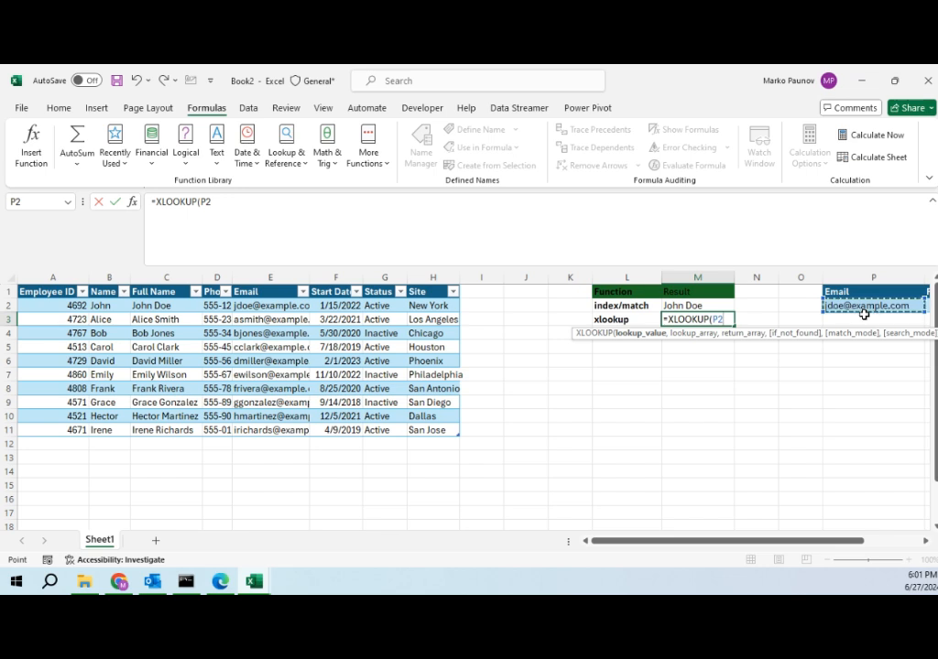
type(",")
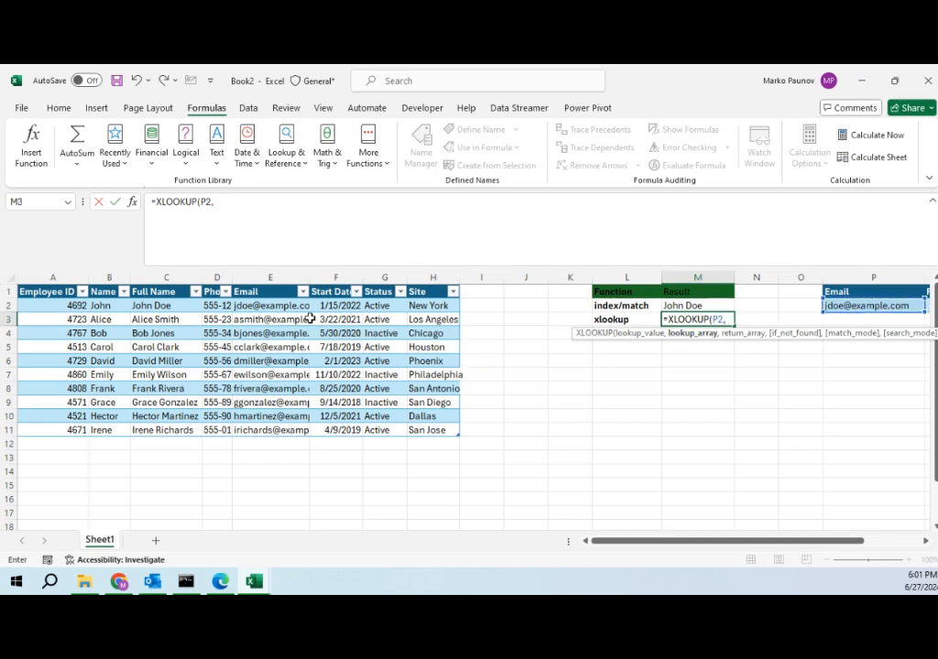
Step: Set the XLOOKUP lookup array to Table1[Email] and the return array to Table1[Full Name], completing the formula
left_click(271, 286)
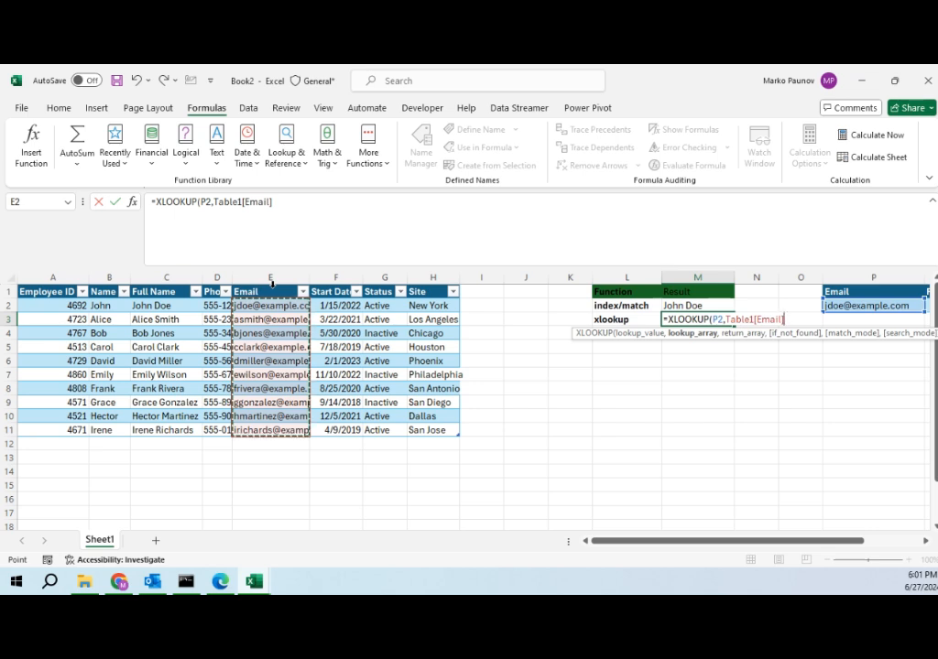
type(",")
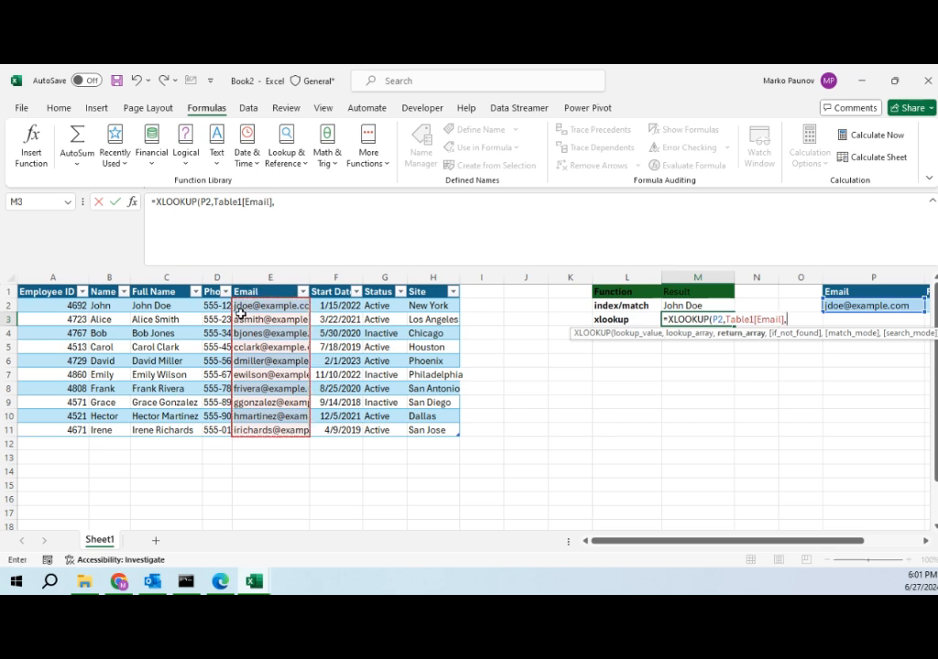
left_click(167, 287)
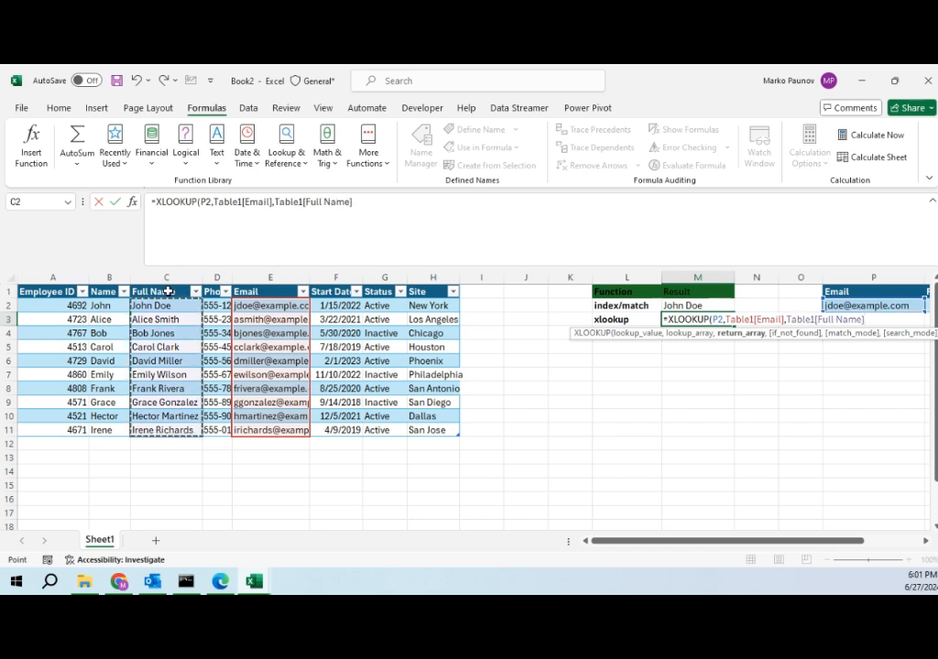
key("Return")
left_click(696, 319)
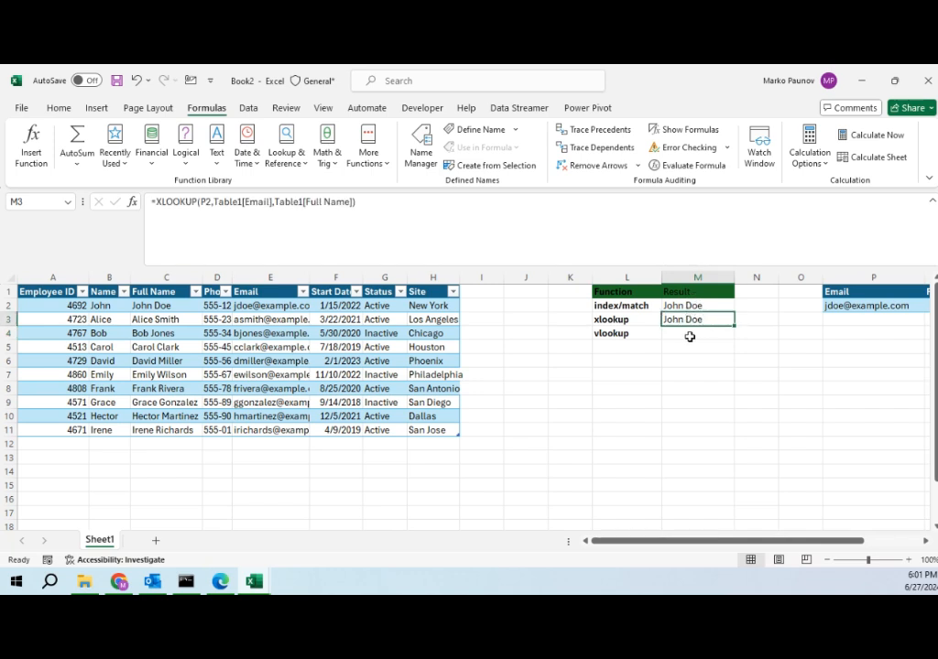
left_click(690, 337)
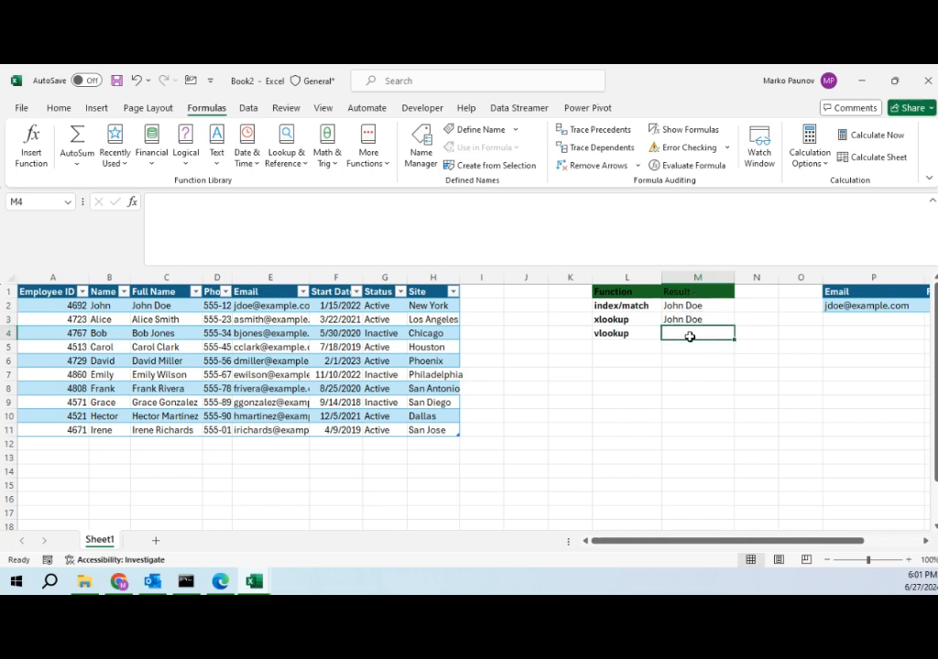
type("=vl")
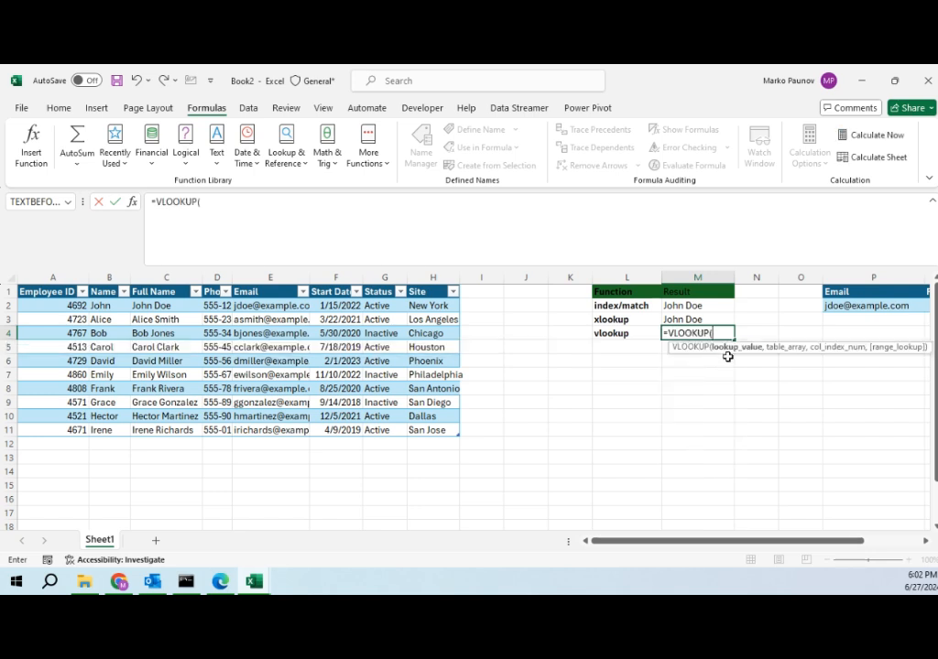
left_click(848, 307)
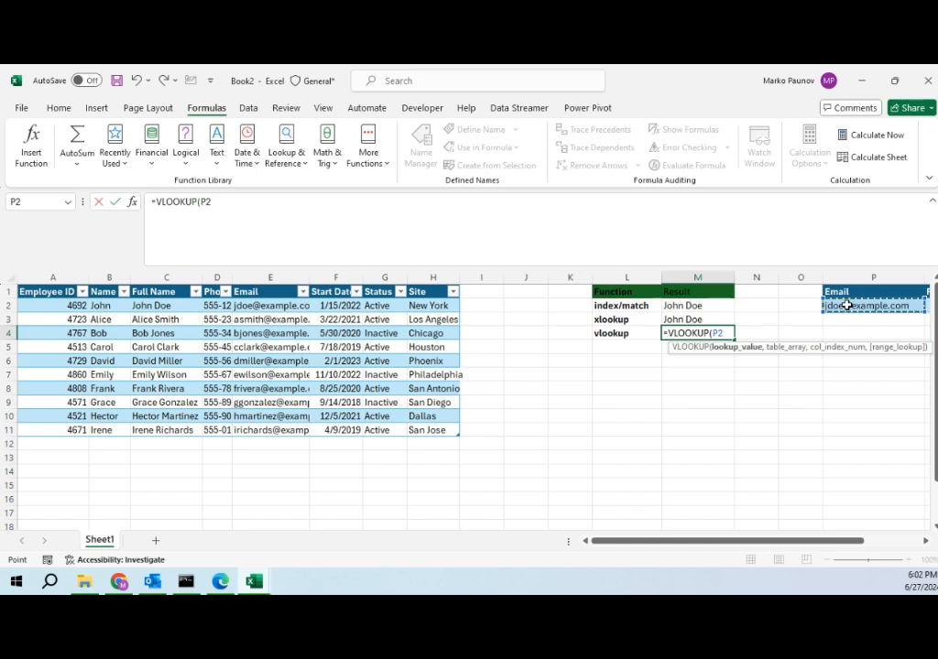
type(",")
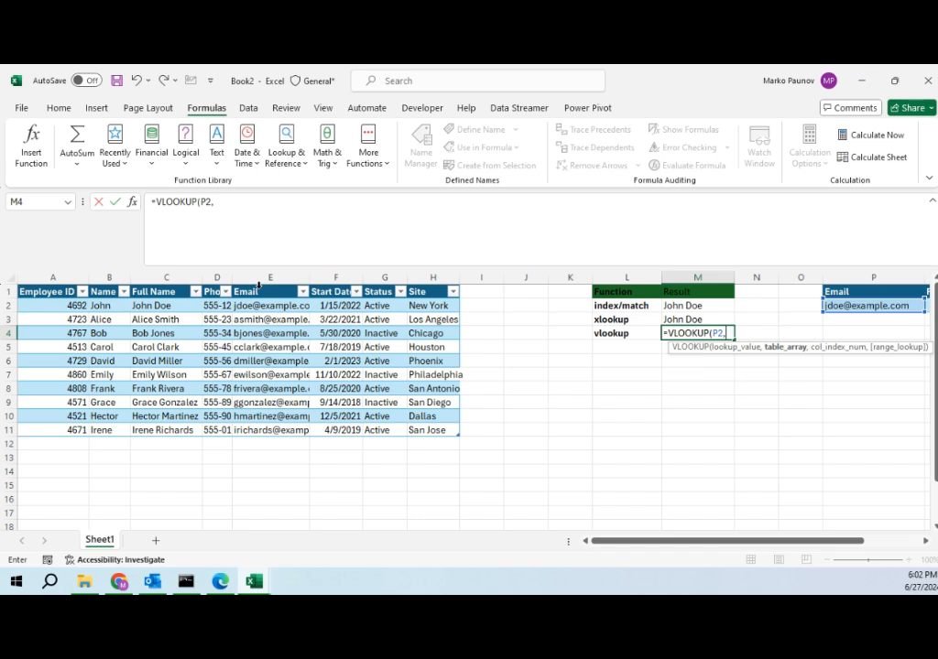
left_click(259, 286)
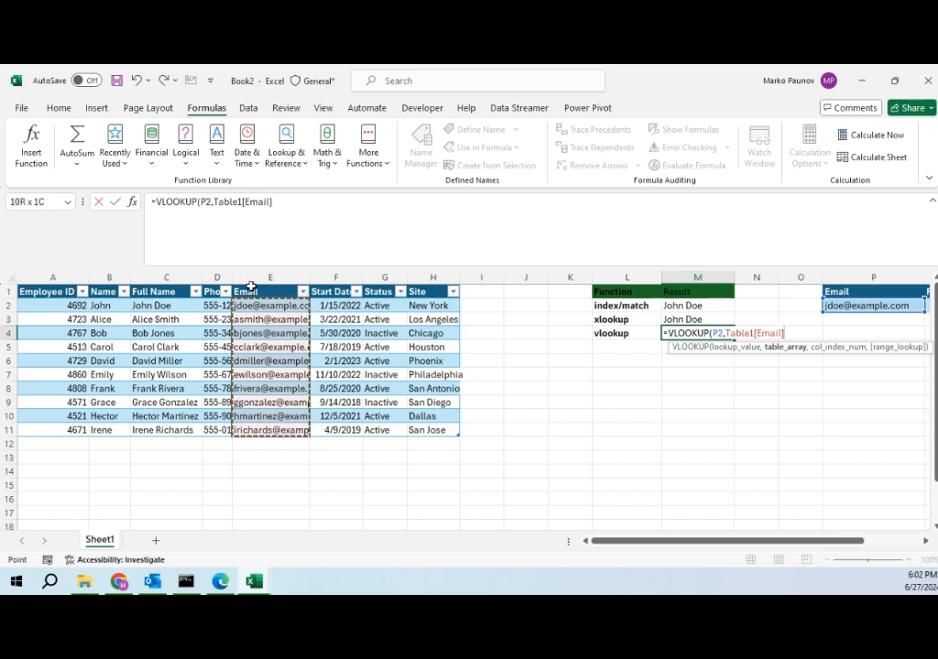
left_click_drag(251, 287, 291, 310)
key("Escape")
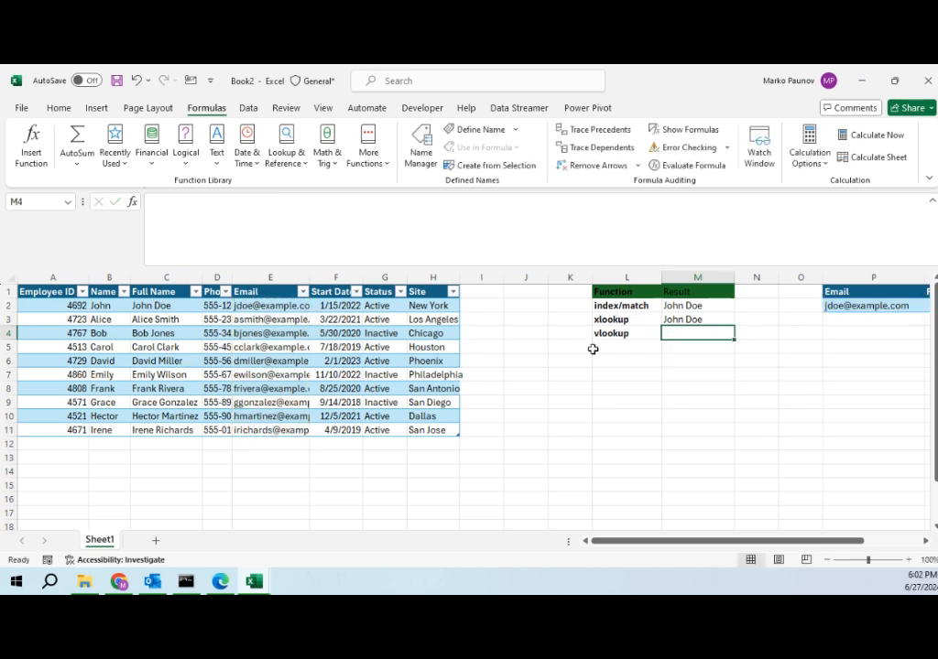
Step: Copy the Full Name column and paste it into column I, immediately right of the table
left_click(169, 284)
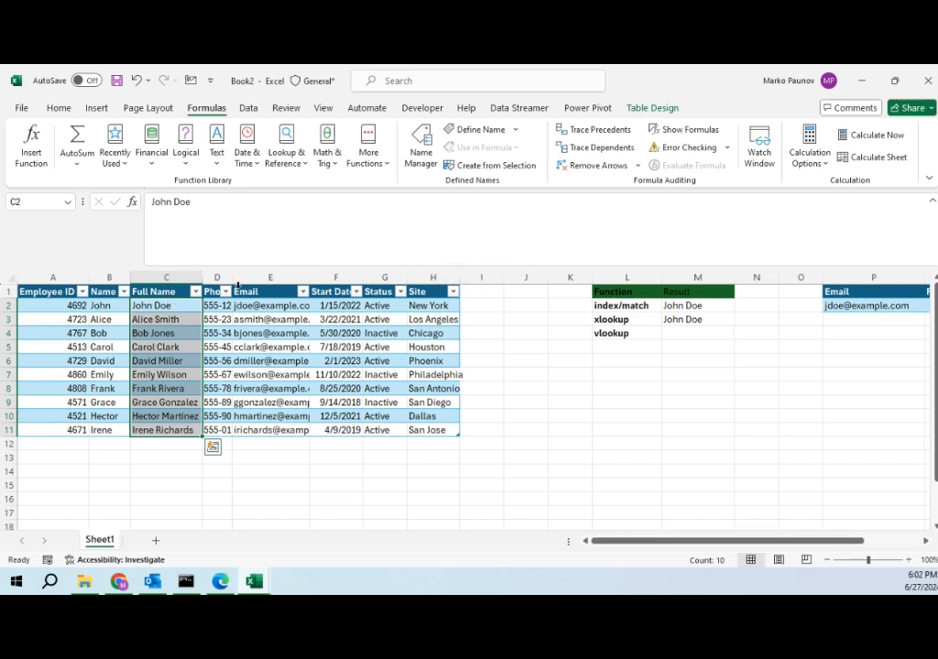
left_click(166, 280)
key("ctrl+c")
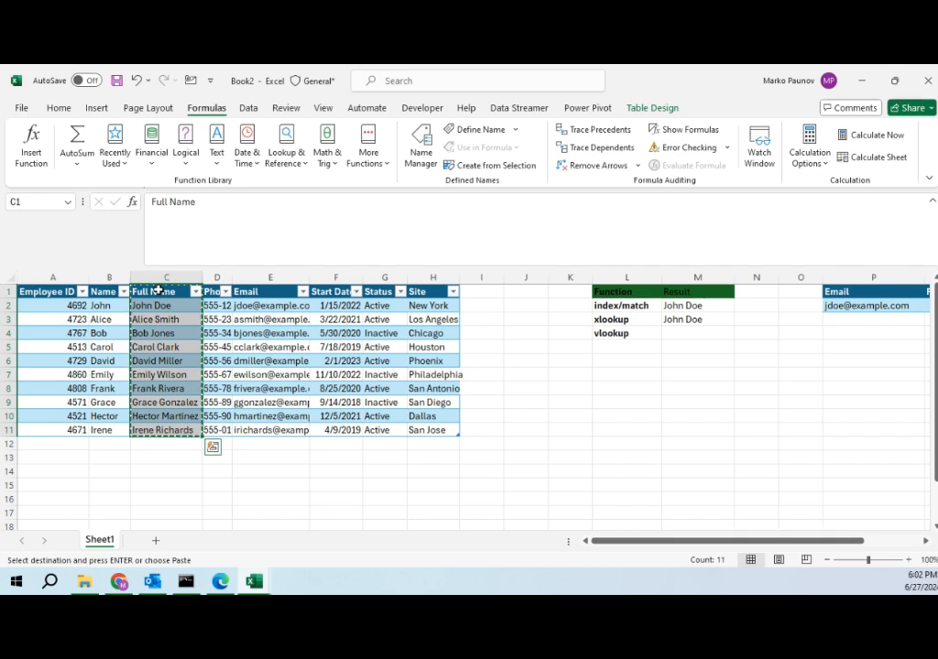
left_click(473, 291)
right_click(476, 295)
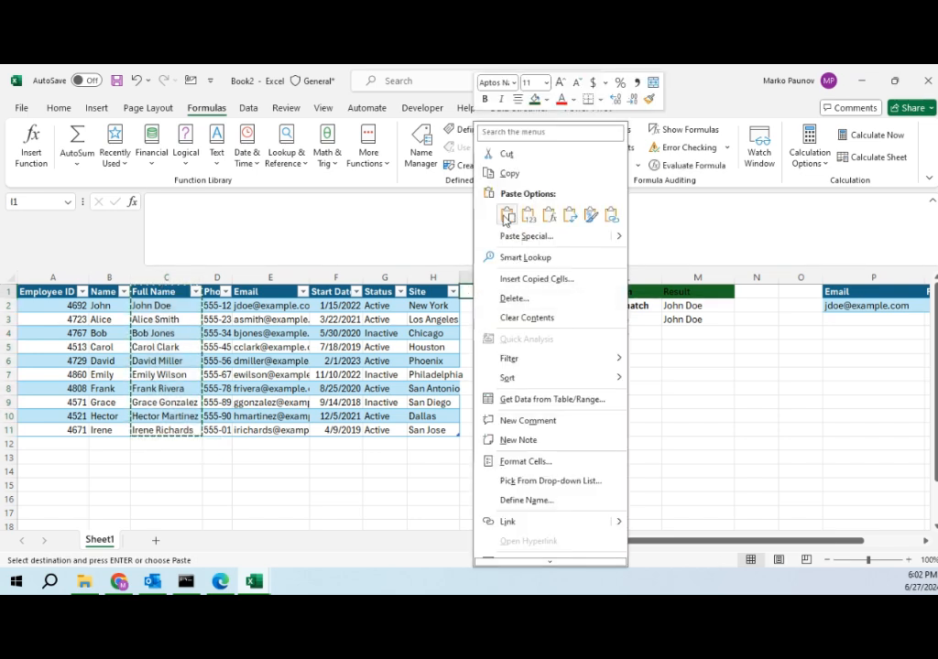
left_click(508, 214)
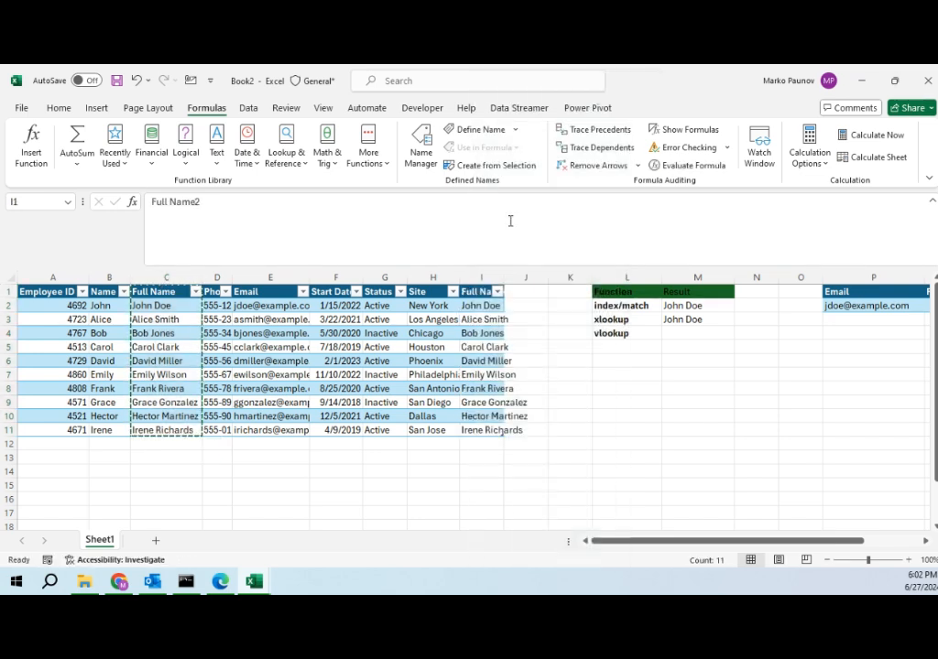
Step: In the vlookup result cell, start a VLOOKUP formula using the email cell P2 as the lookup value
left_click(686, 336)
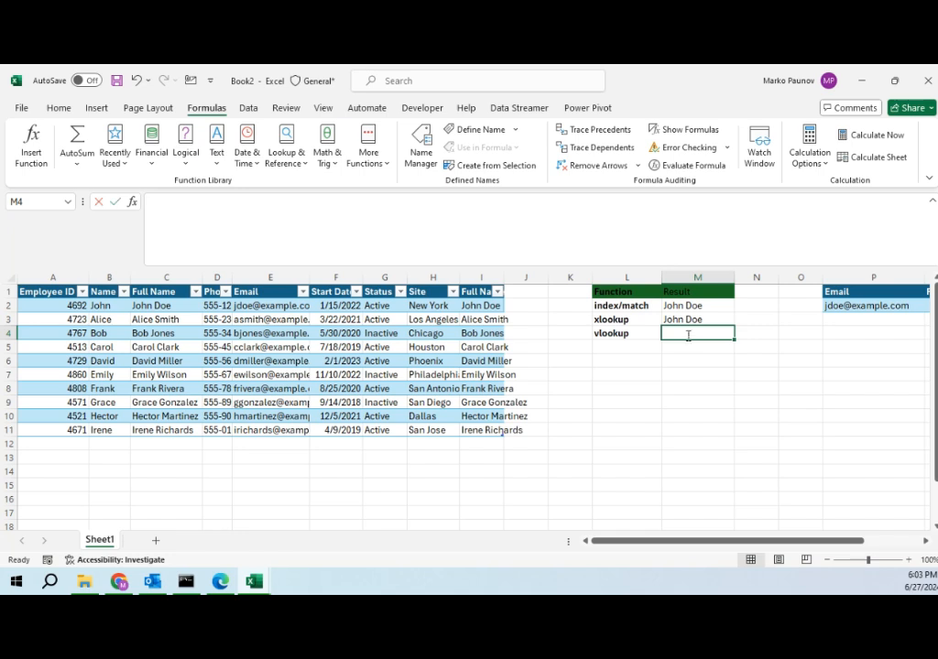
type("=VLOOKUP(")
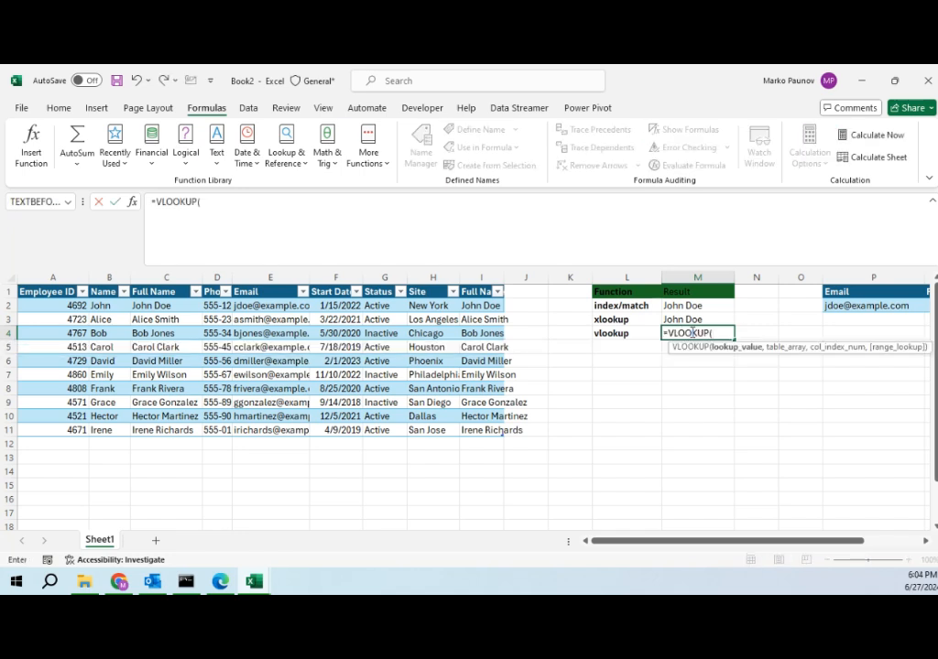
left_click(844, 304)
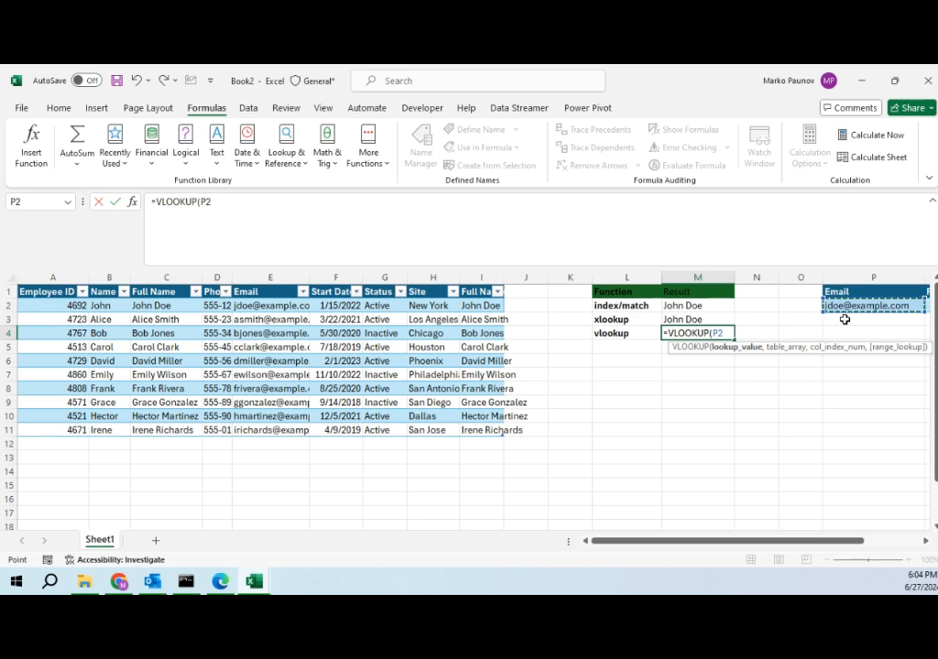
type(",")
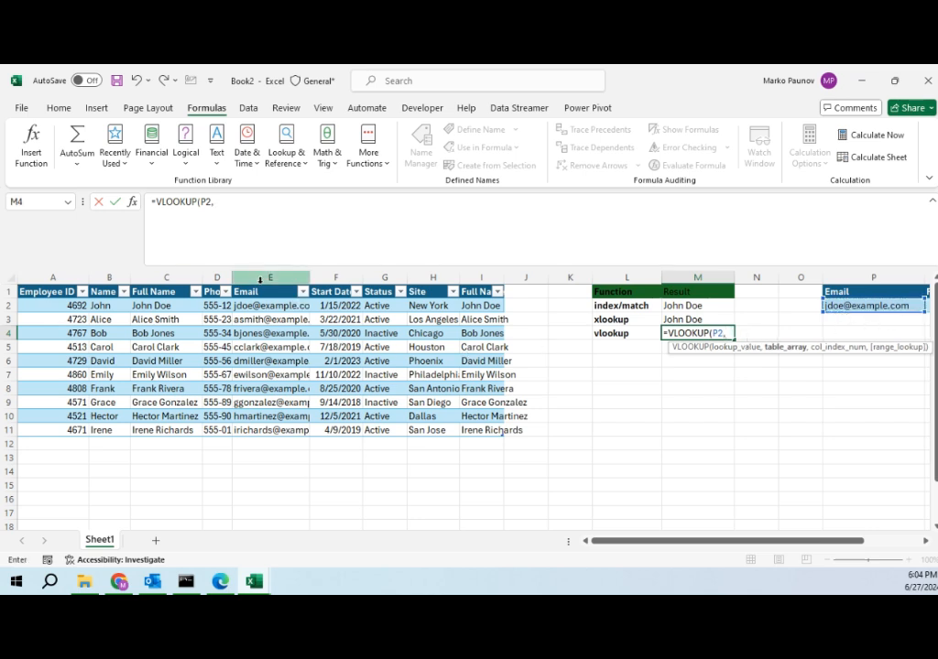
Step: Set the VLOOKUP table array to columns E:I and column index 5, then complete the formula
left_click_drag(271, 278, 475, 289)
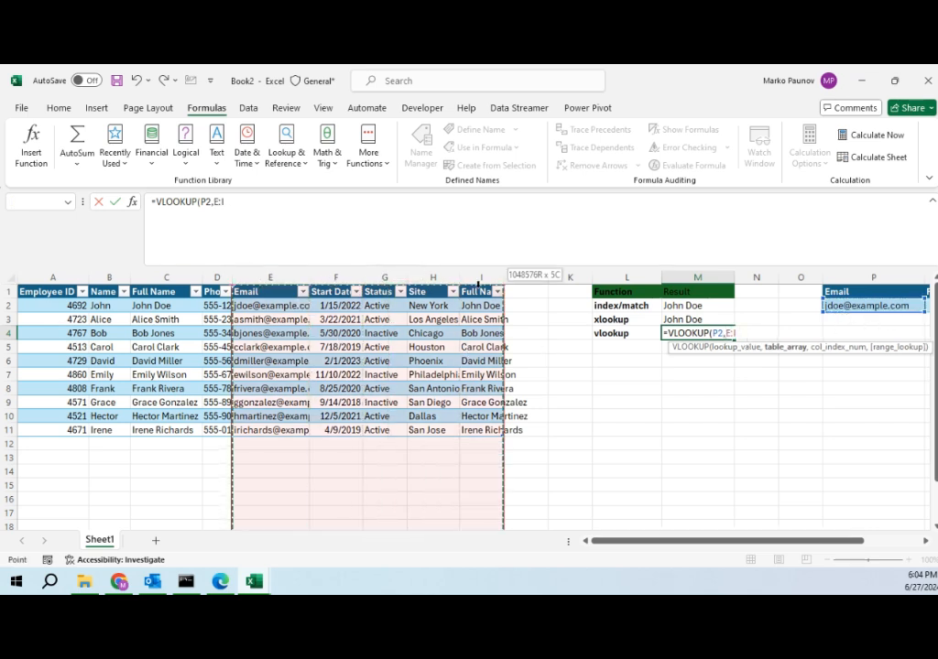
type(",5,")
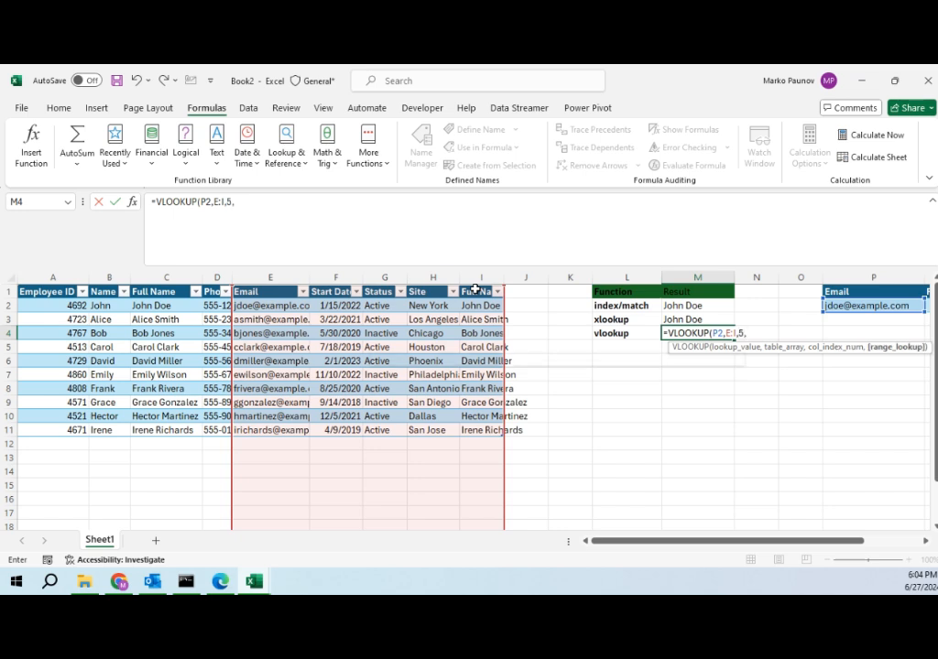
key("Return")
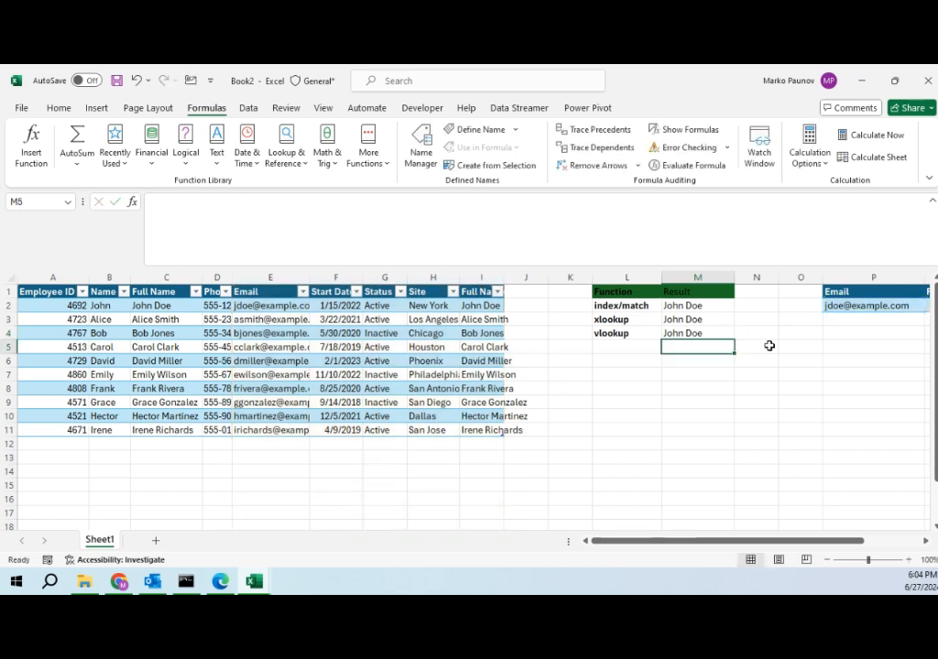
left_click_drag(720, 337, 597, 291)
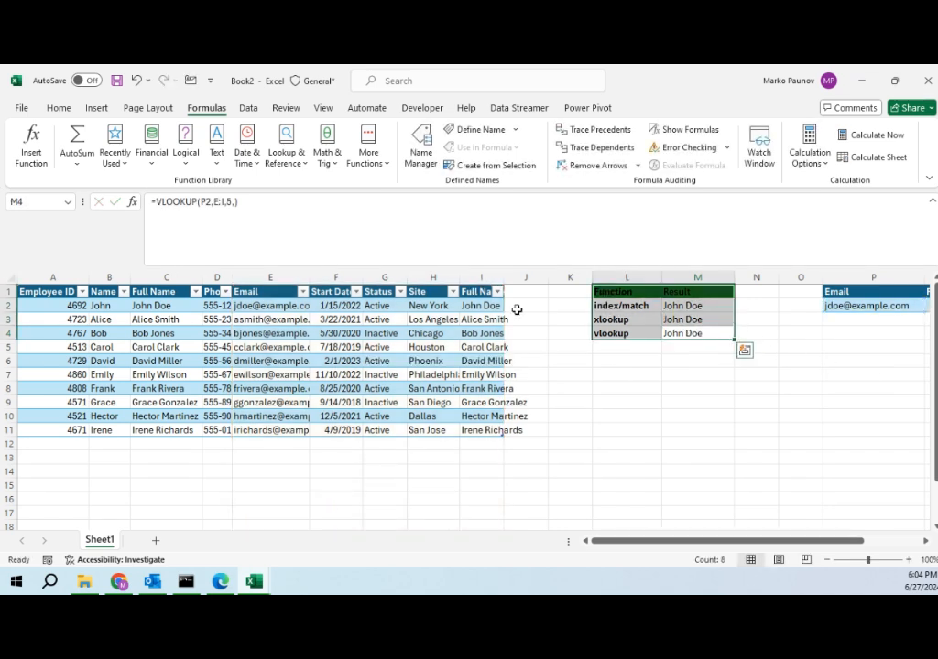